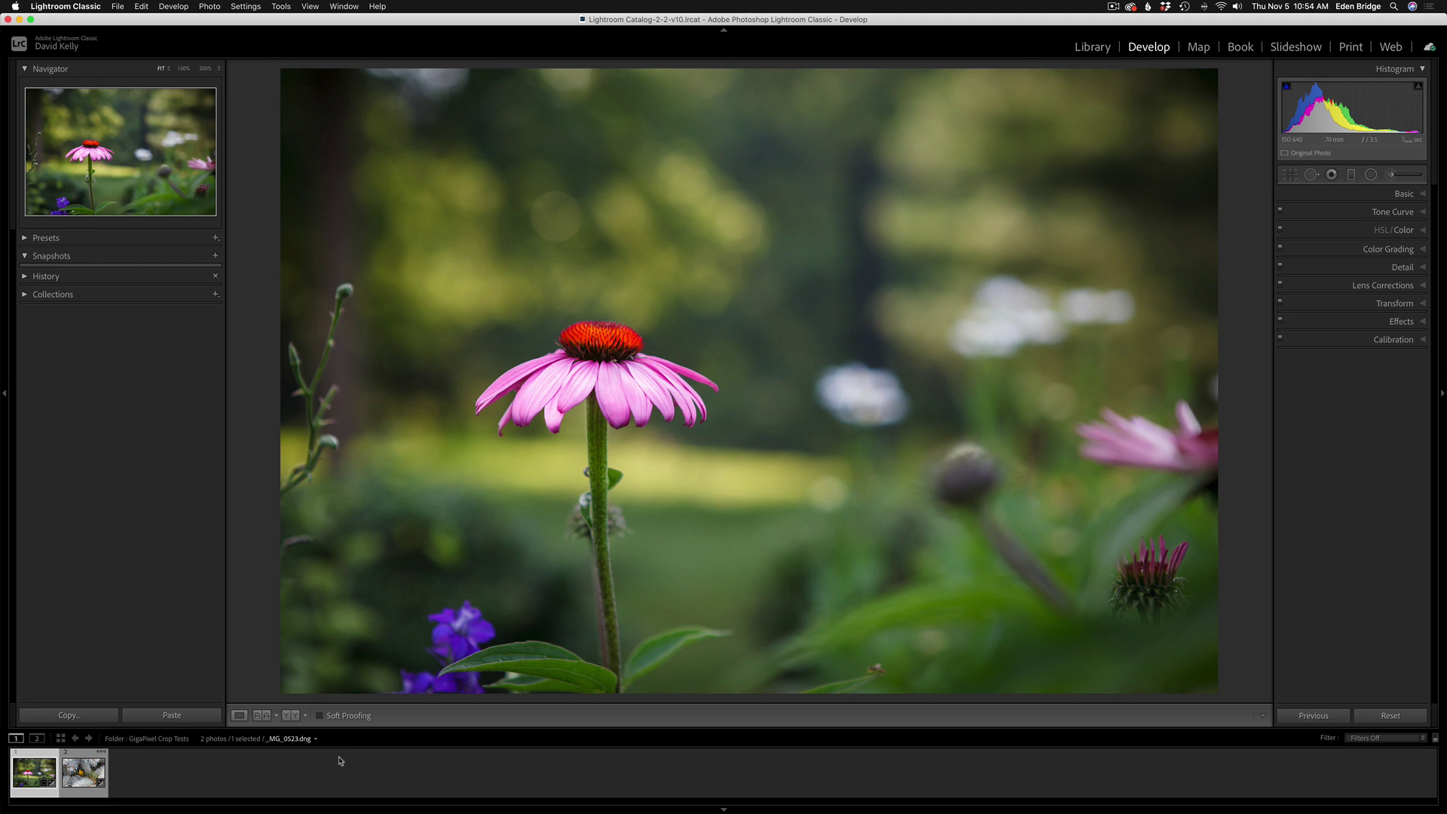
# Compare the spruce and coneflower photos and look over the Basic and Detail panels.
pyautogui.click(83, 773)
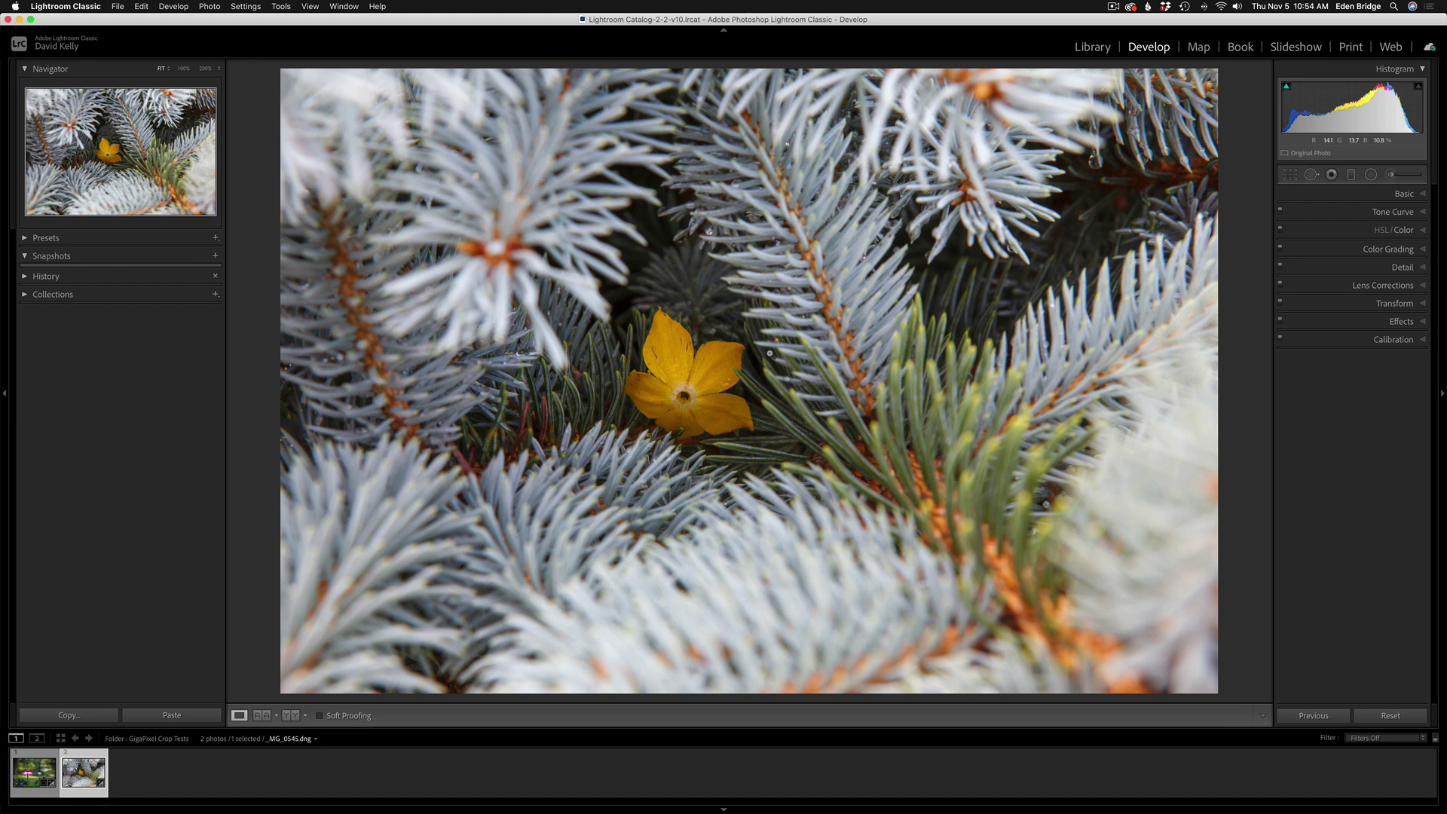
pyautogui.click(34, 771)
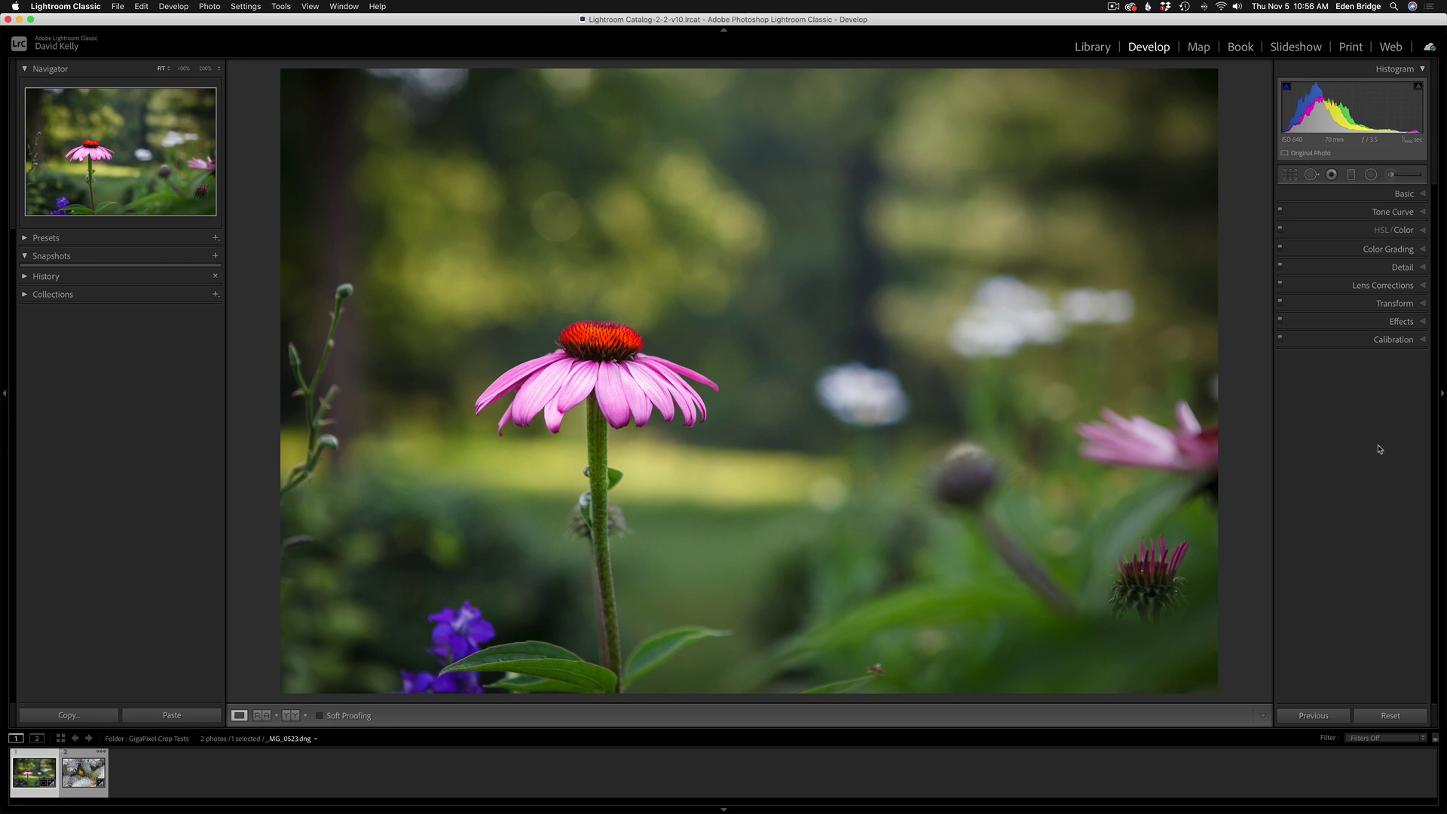
pyautogui.click(1405, 195)
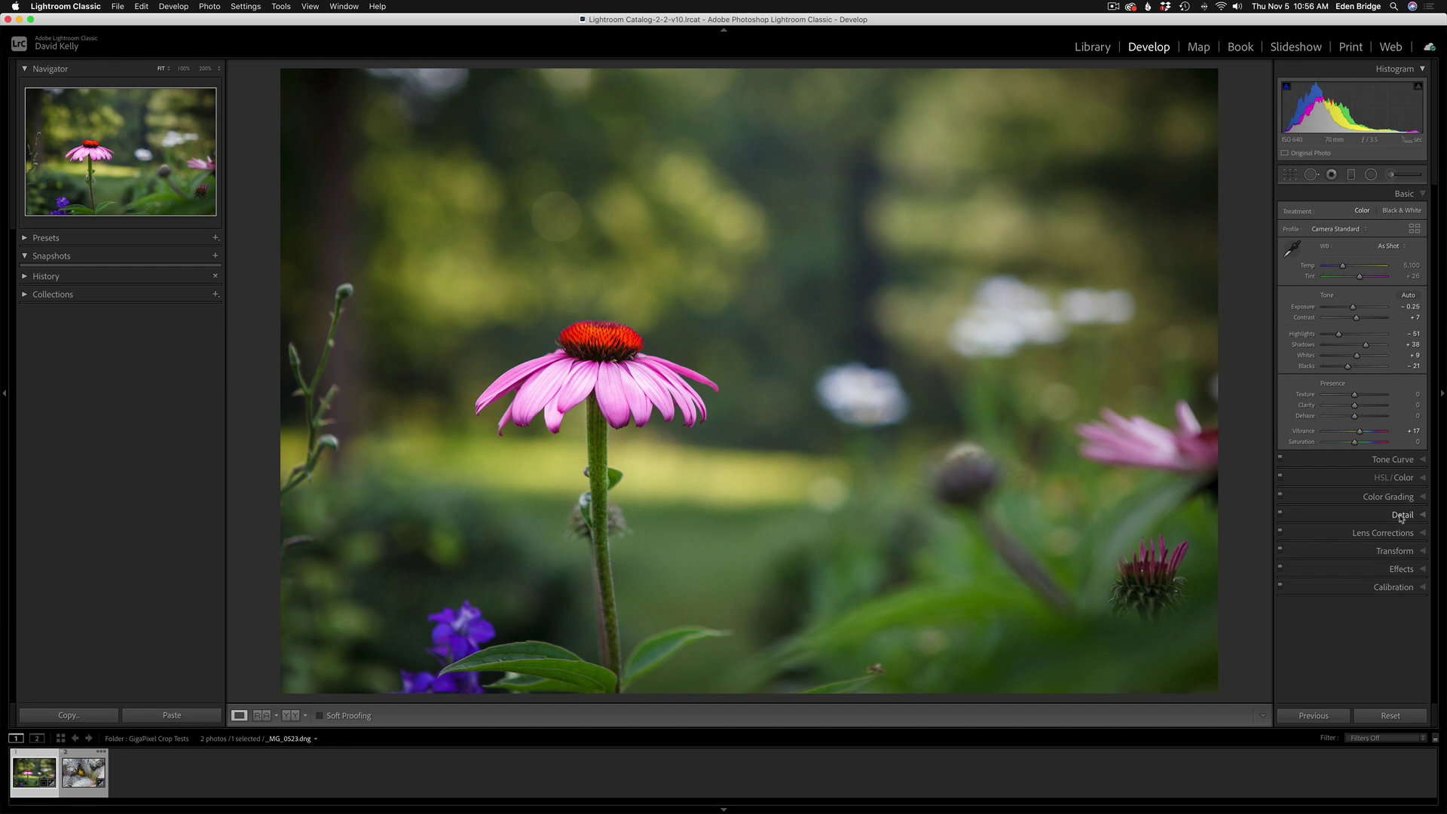
pyautogui.click(1402, 516)
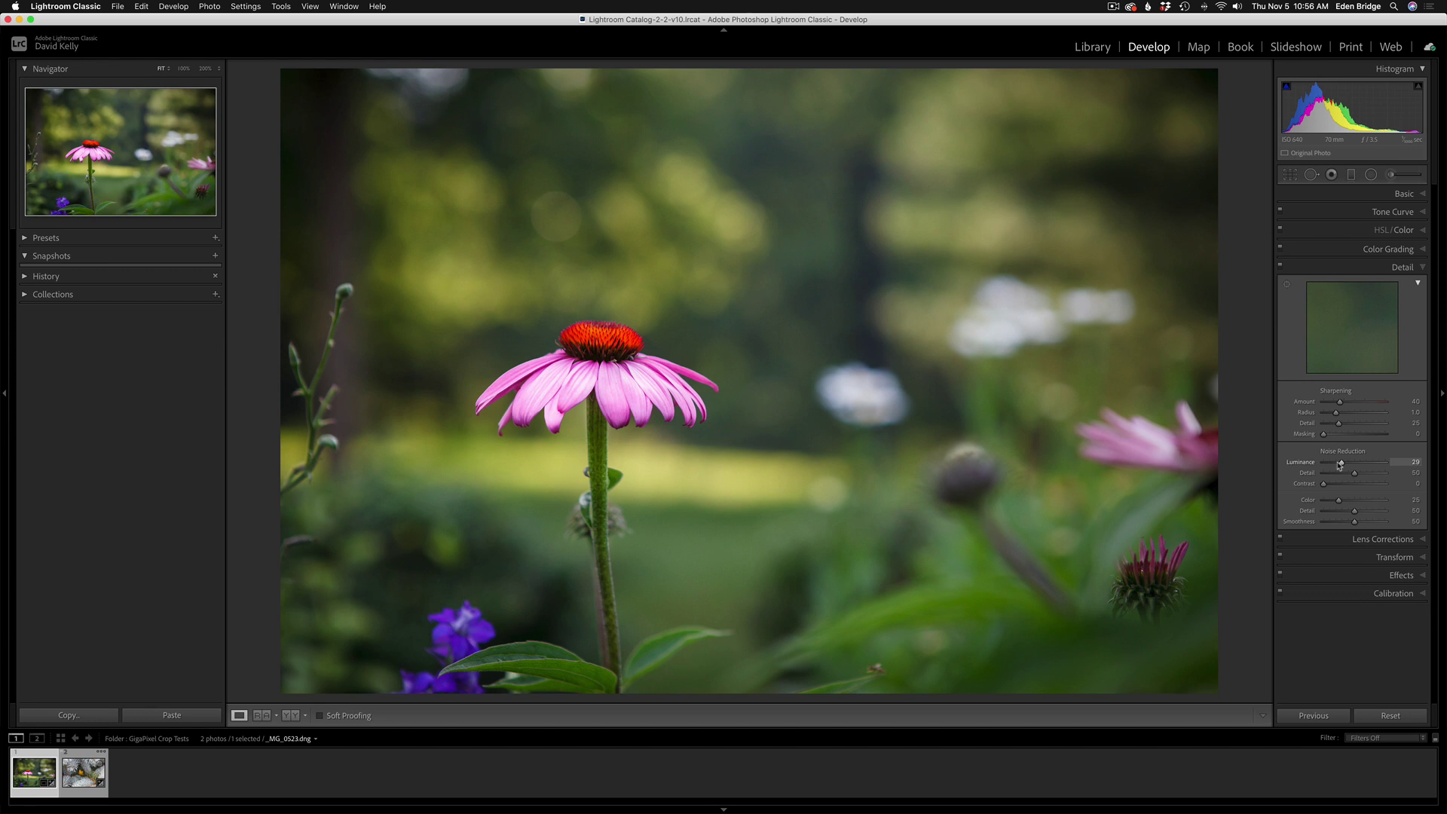
pyautogui.click(1395, 270)
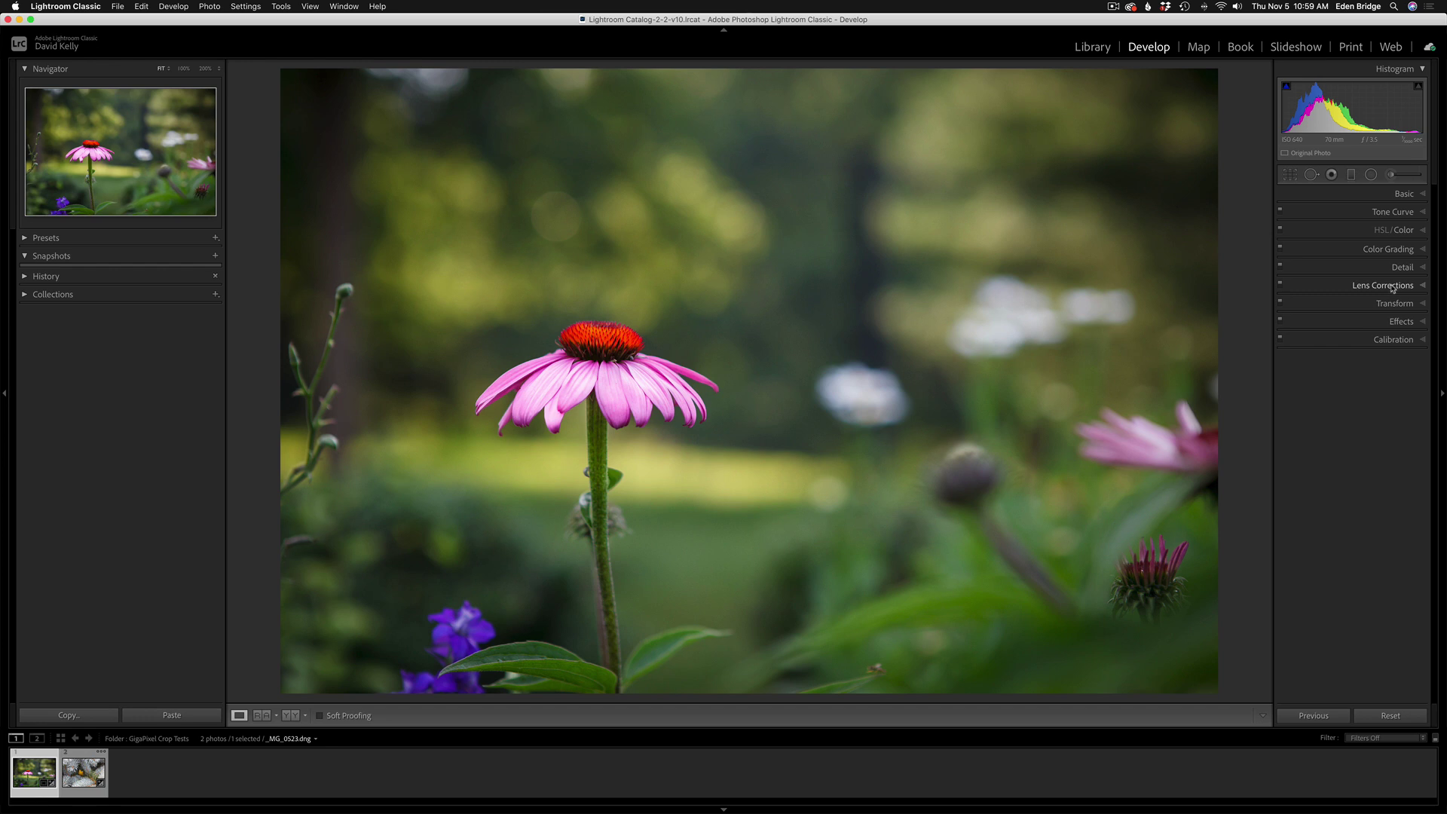
# Turn on Remove Chromatic Aberration and Enable Profile Corrections for the coneflower photo.
pyautogui.click(1391, 287)
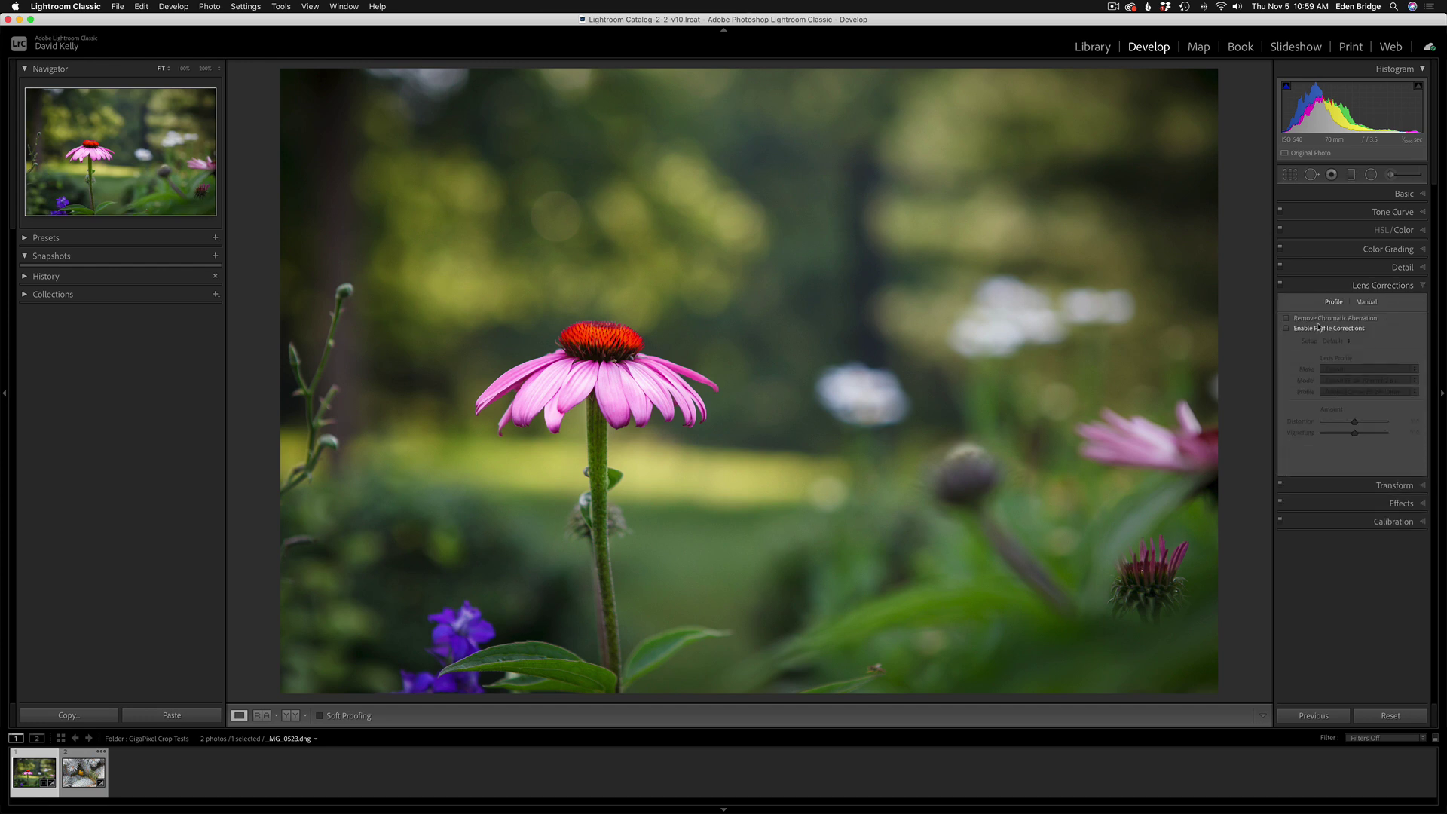
pyautogui.click(1288, 319)
pyautogui.click(1288, 330)
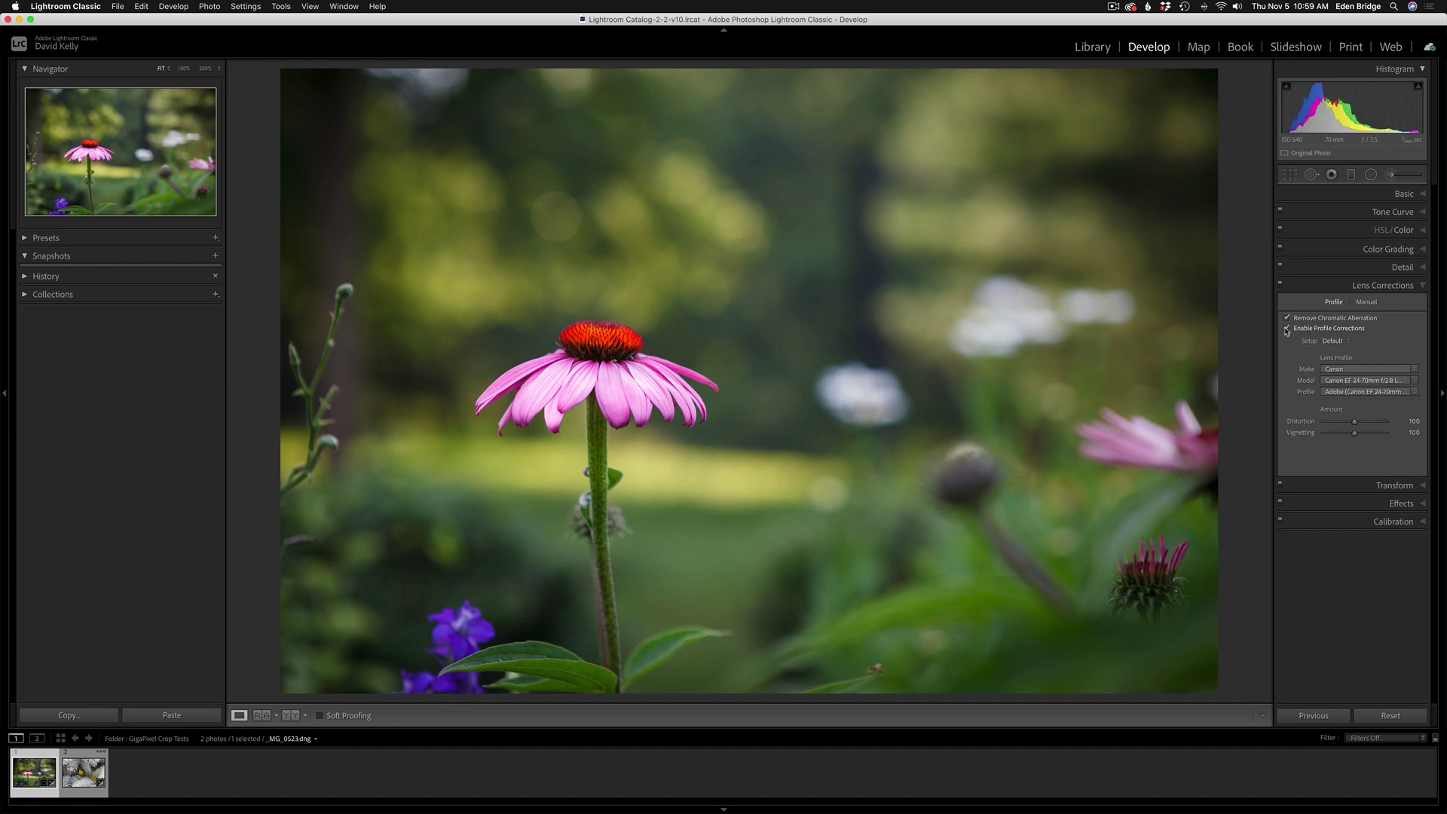
# Paste the same lens corrections onto the spruce photo _MG_0545.dng.
pyautogui.click(83, 772)
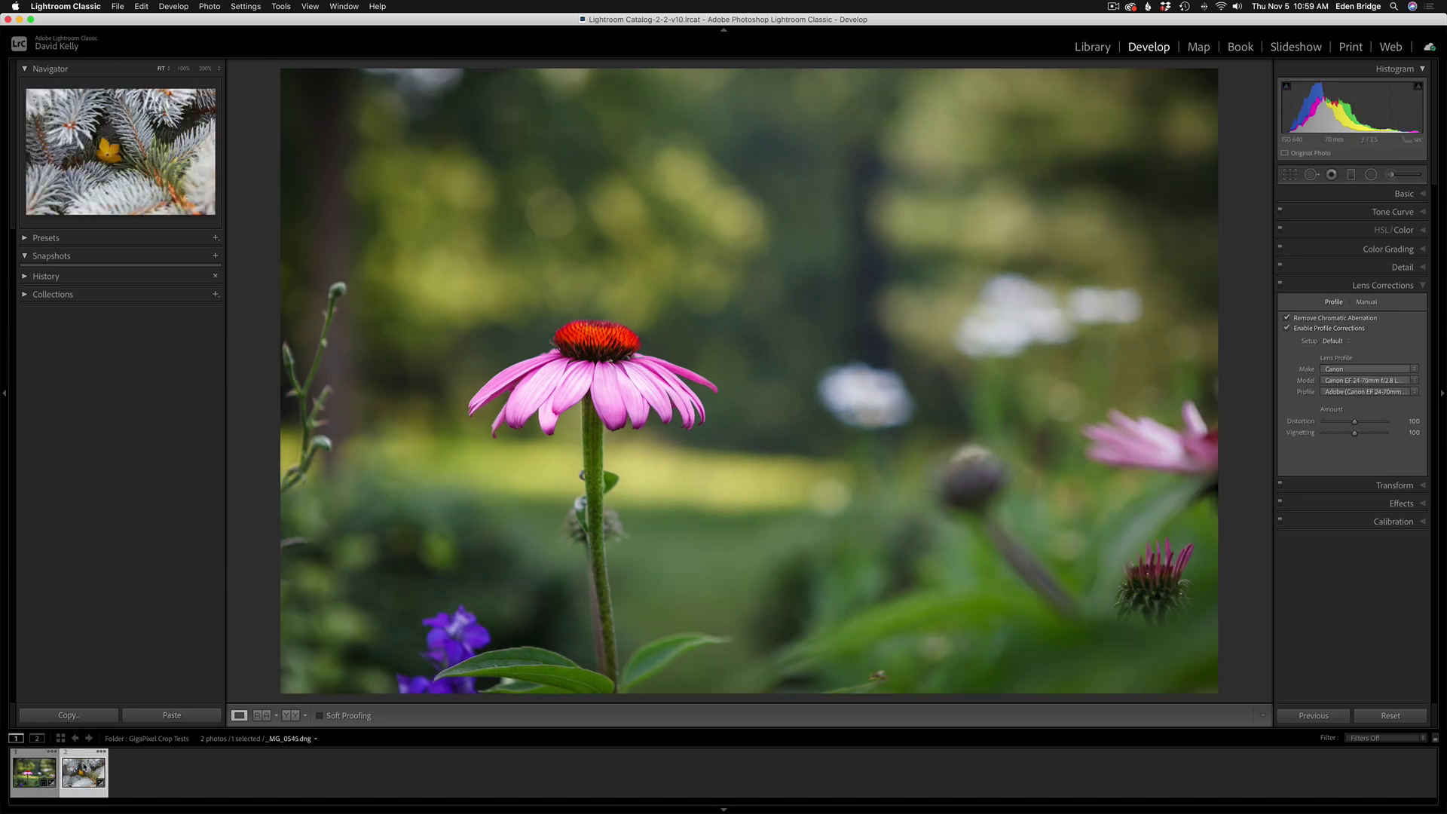
pyautogui.press('super+alt+v')
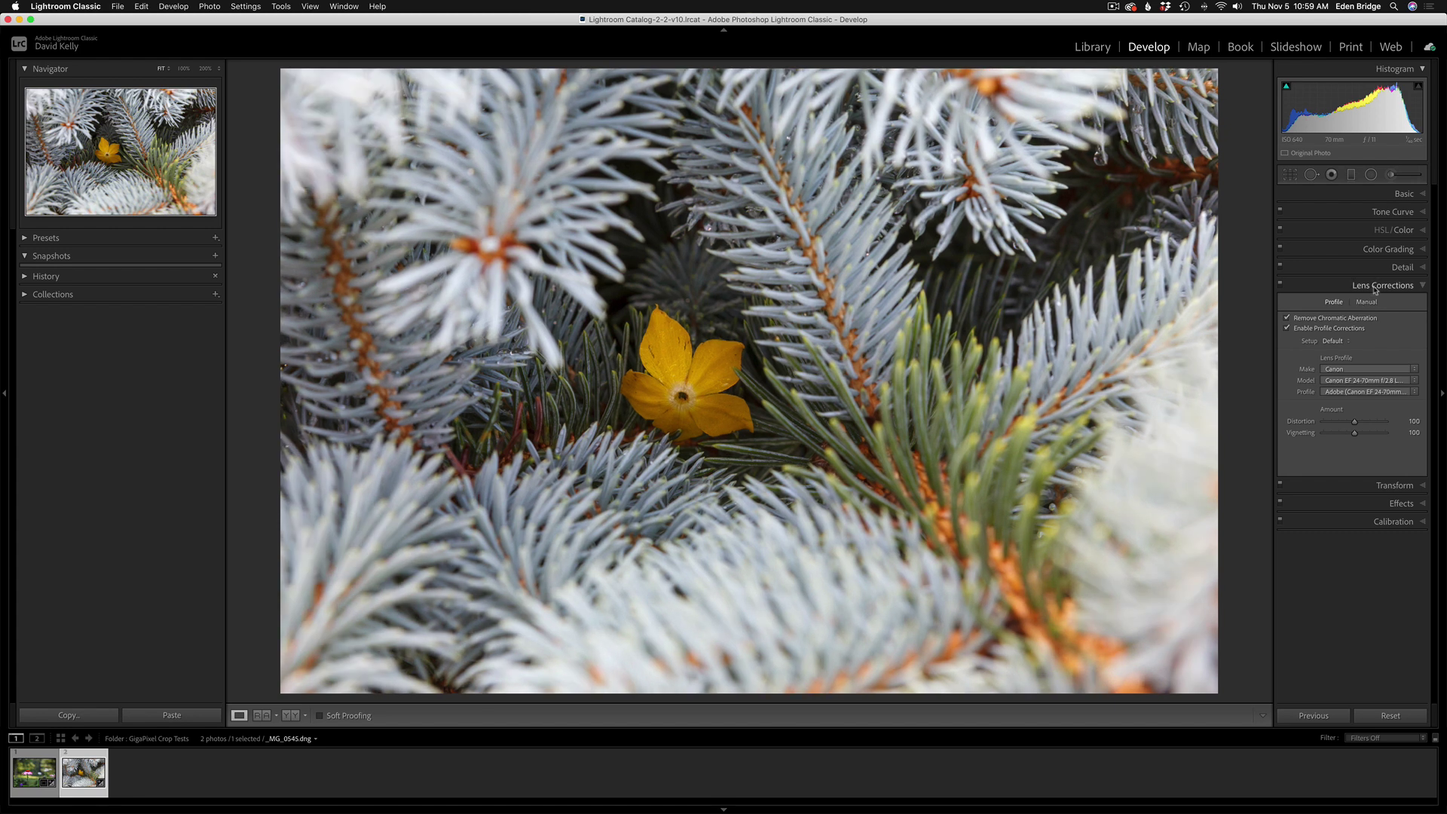
pyautogui.click(1376, 286)
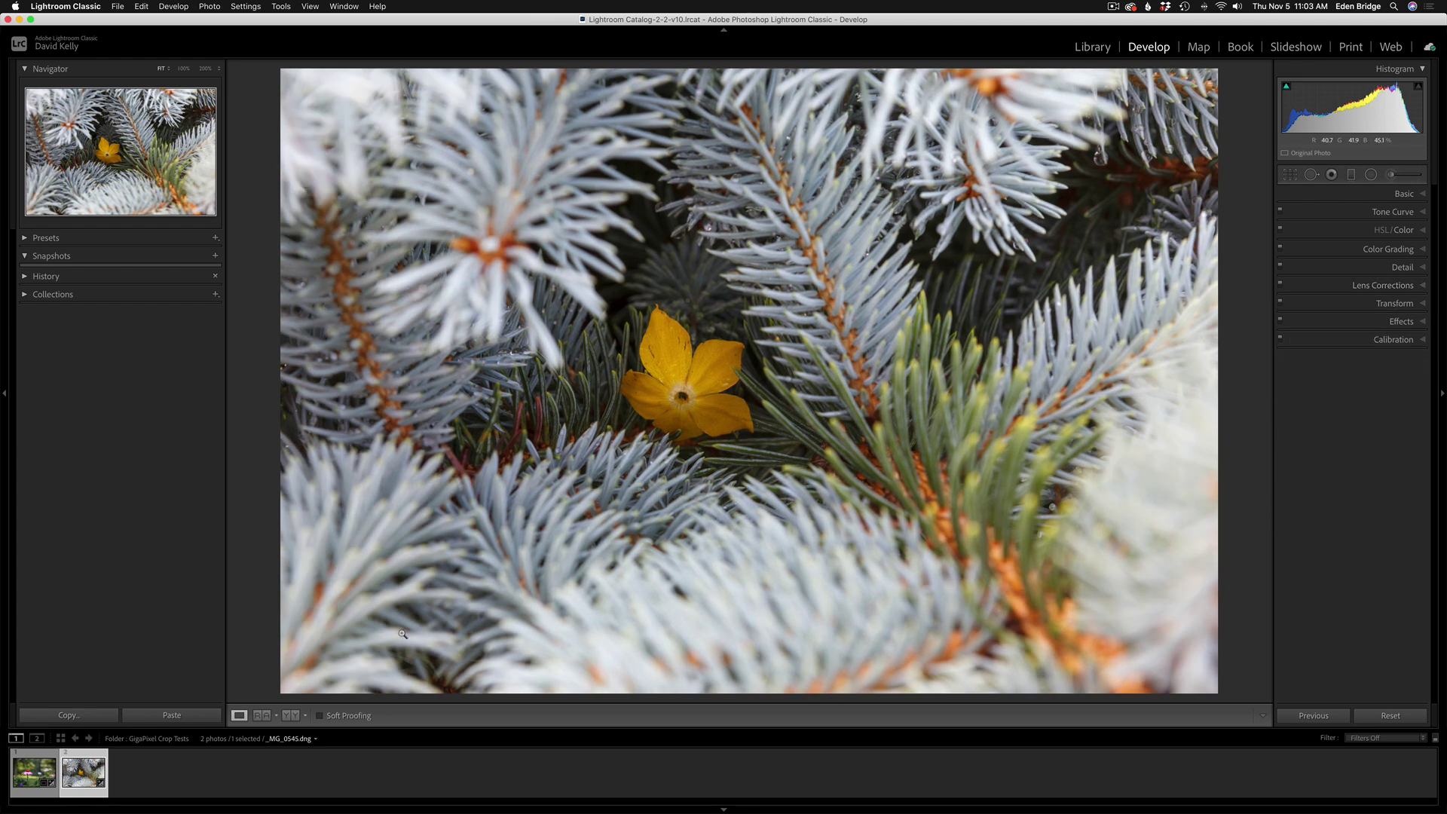
# Send the coneflower to Topaz Gigapixel AI as an edited copy with Lightroom adjustments.
pyautogui.press('Left')
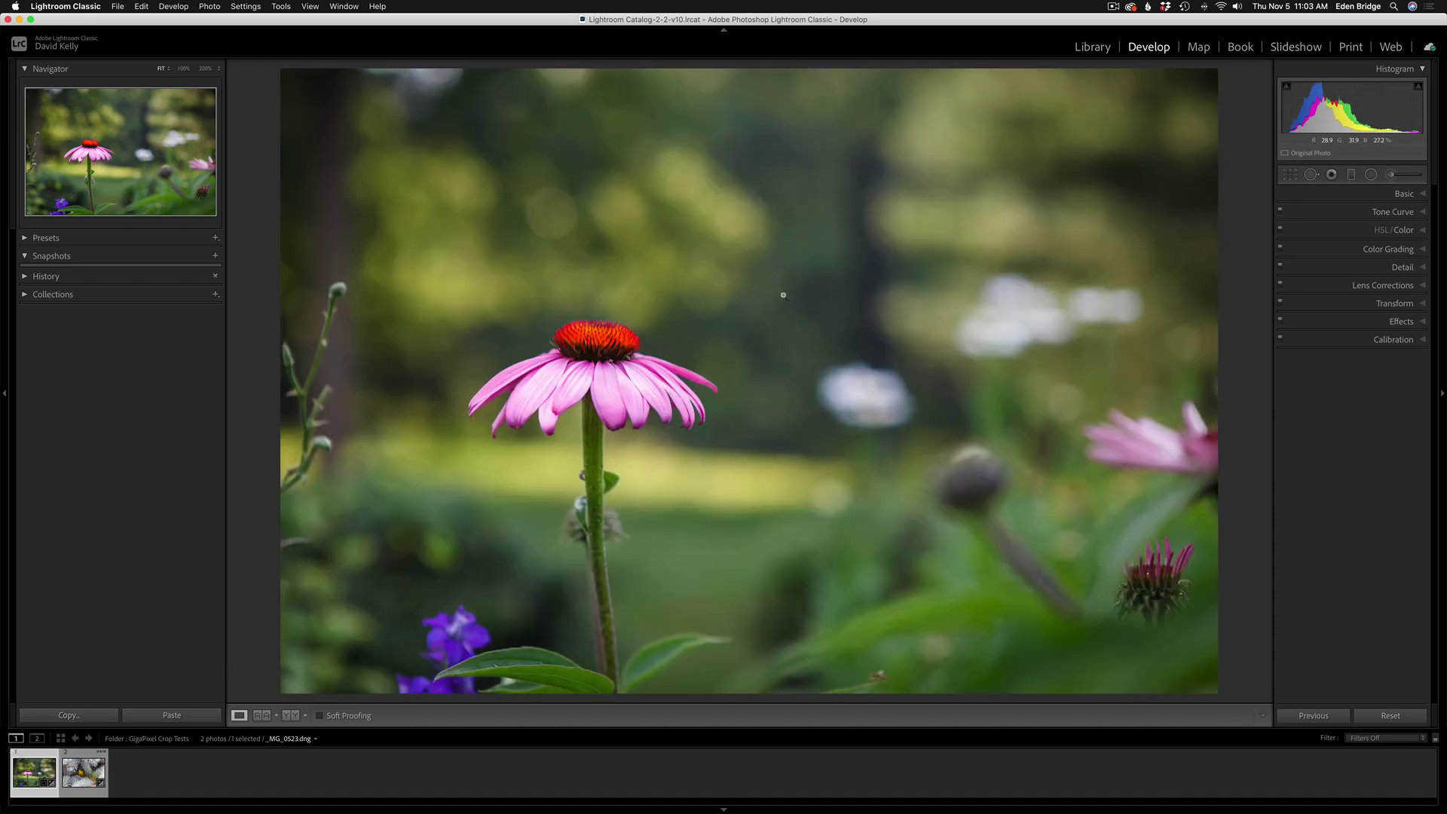
pyautogui.rightClick(780, 315)
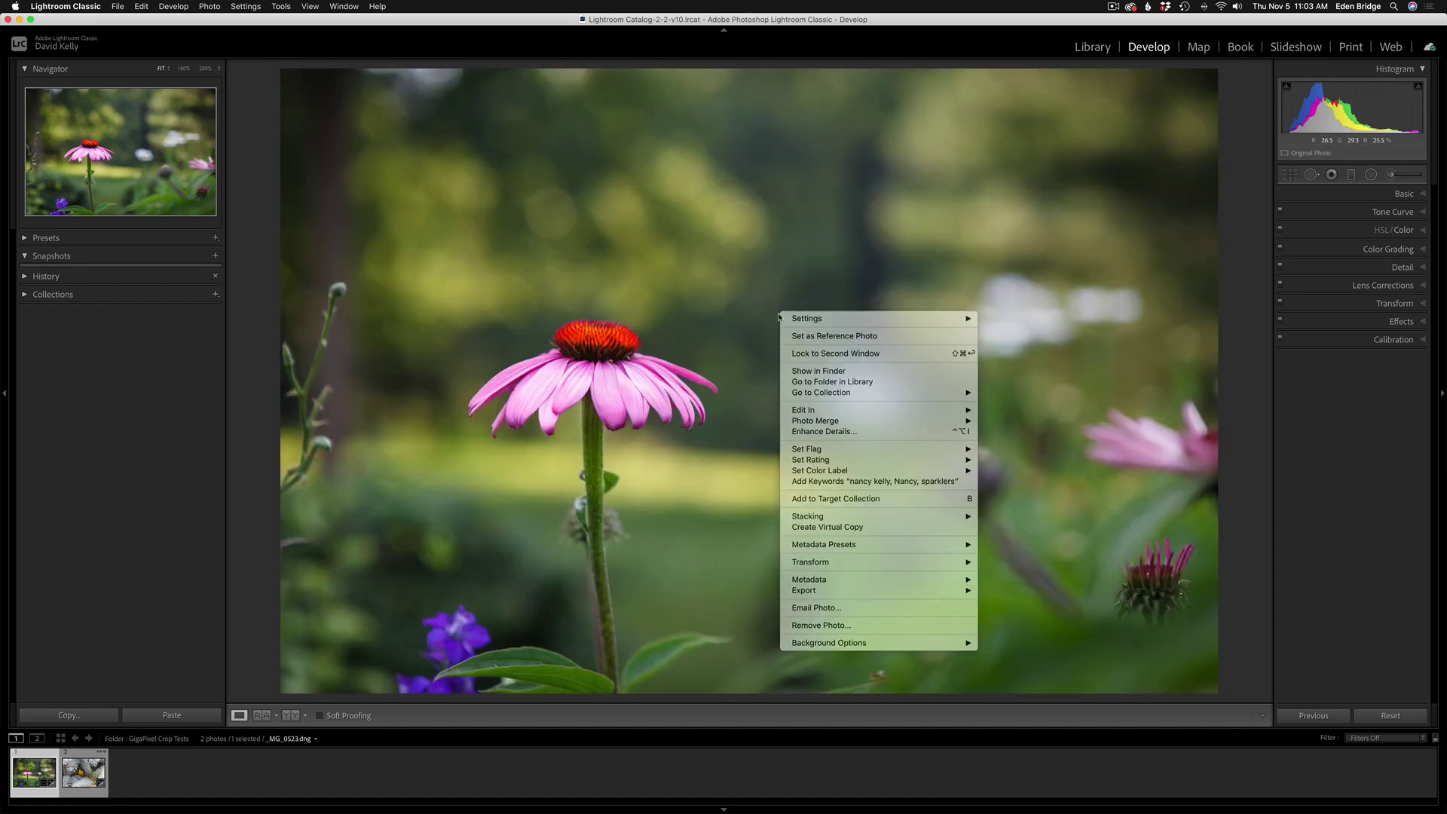
pyautogui.moveTo(875, 410)
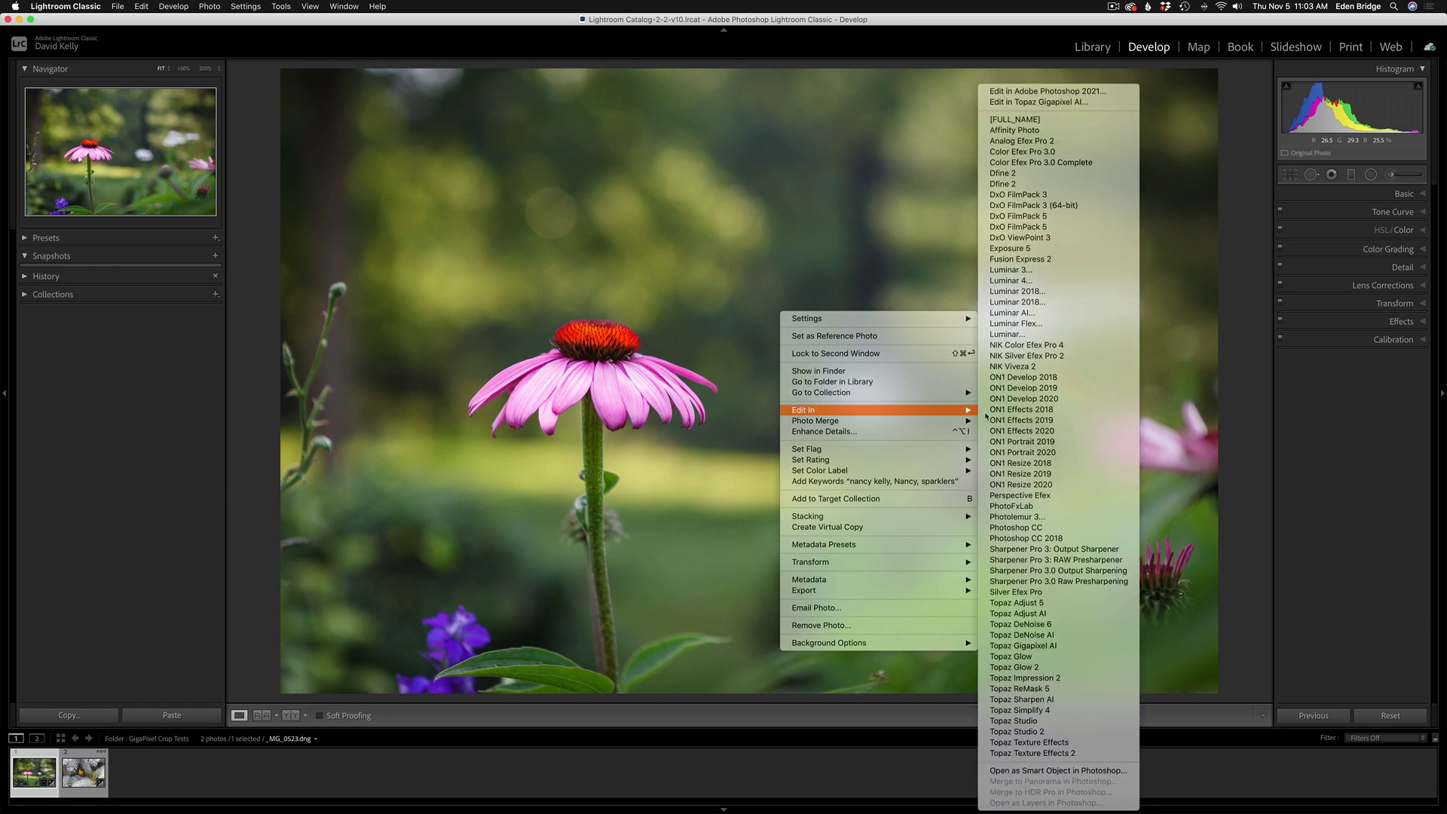
pyautogui.click(1034, 647)
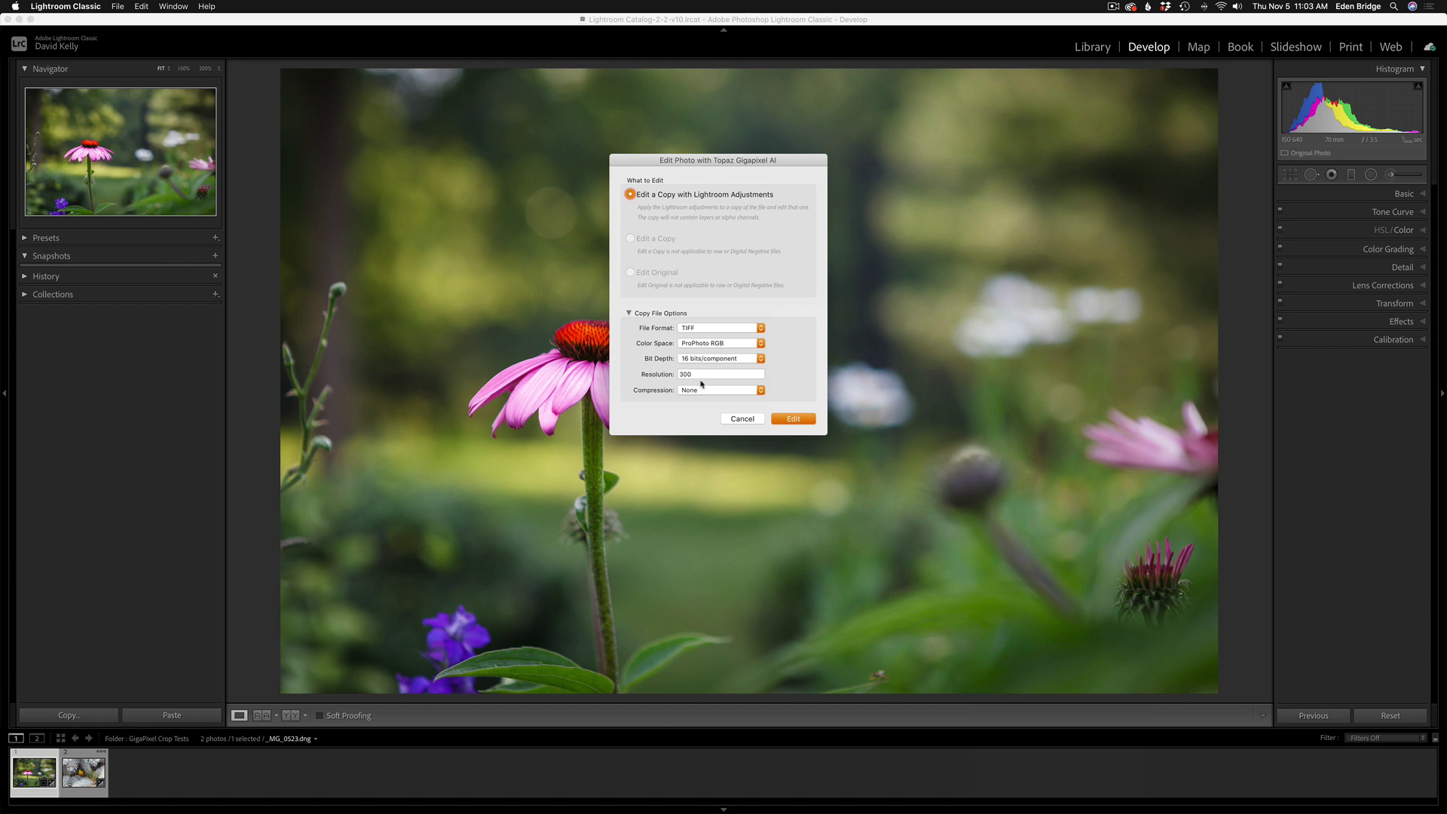
pyautogui.click(800, 423)
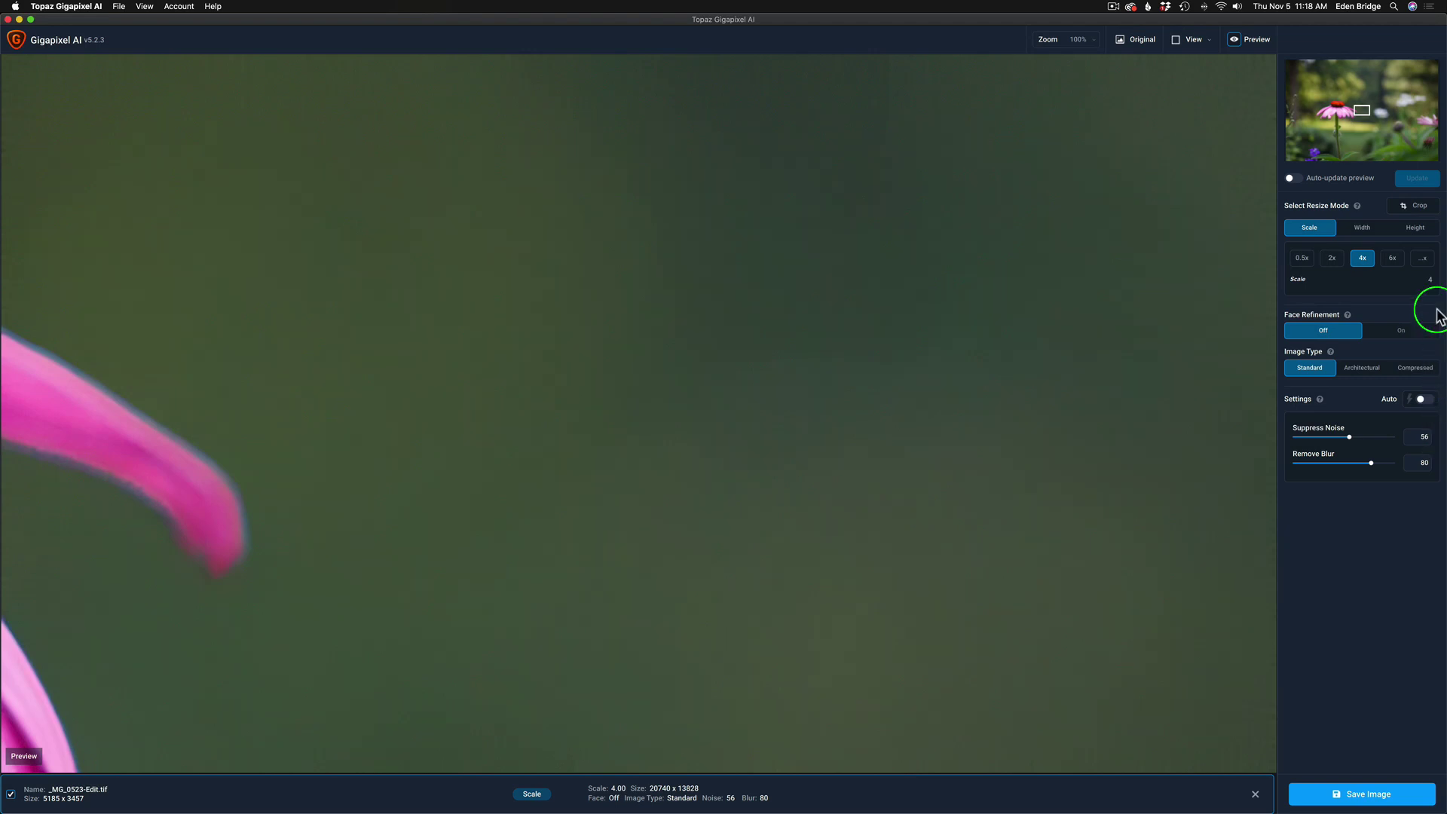
pyautogui.click(1365, 260)
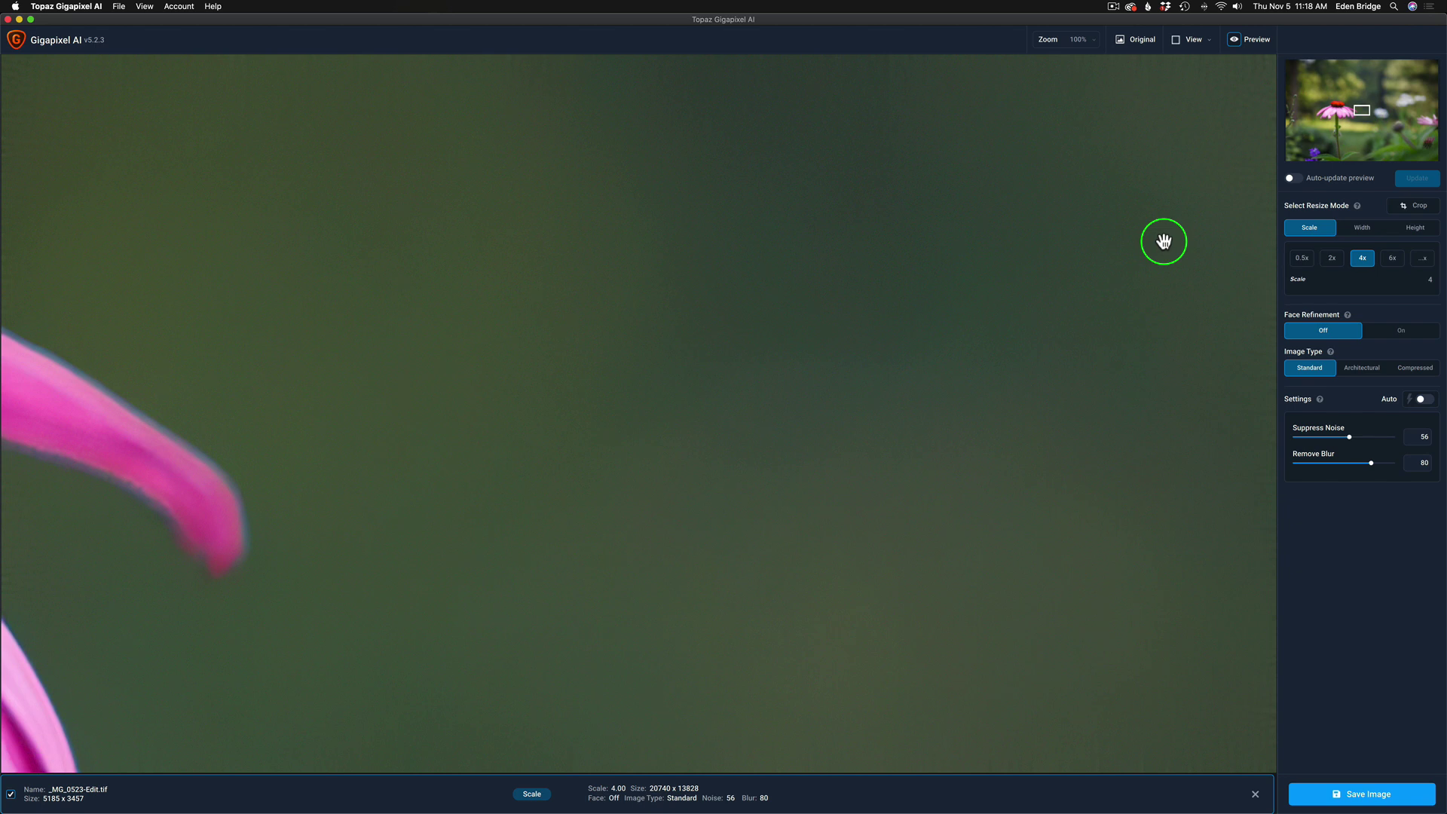
pyautogui.click(1417, 206)
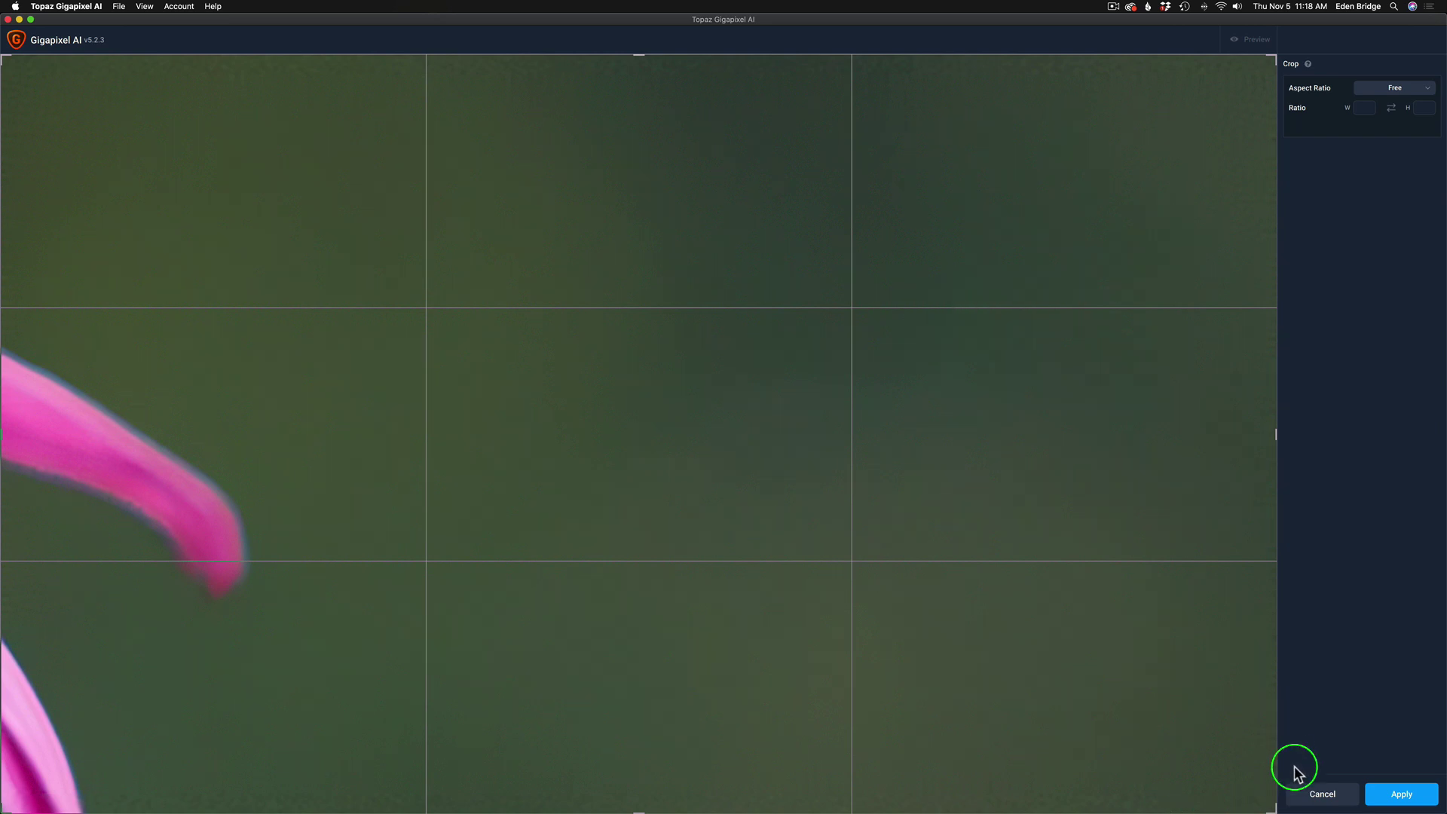
pyautogui.click(1321, 789)
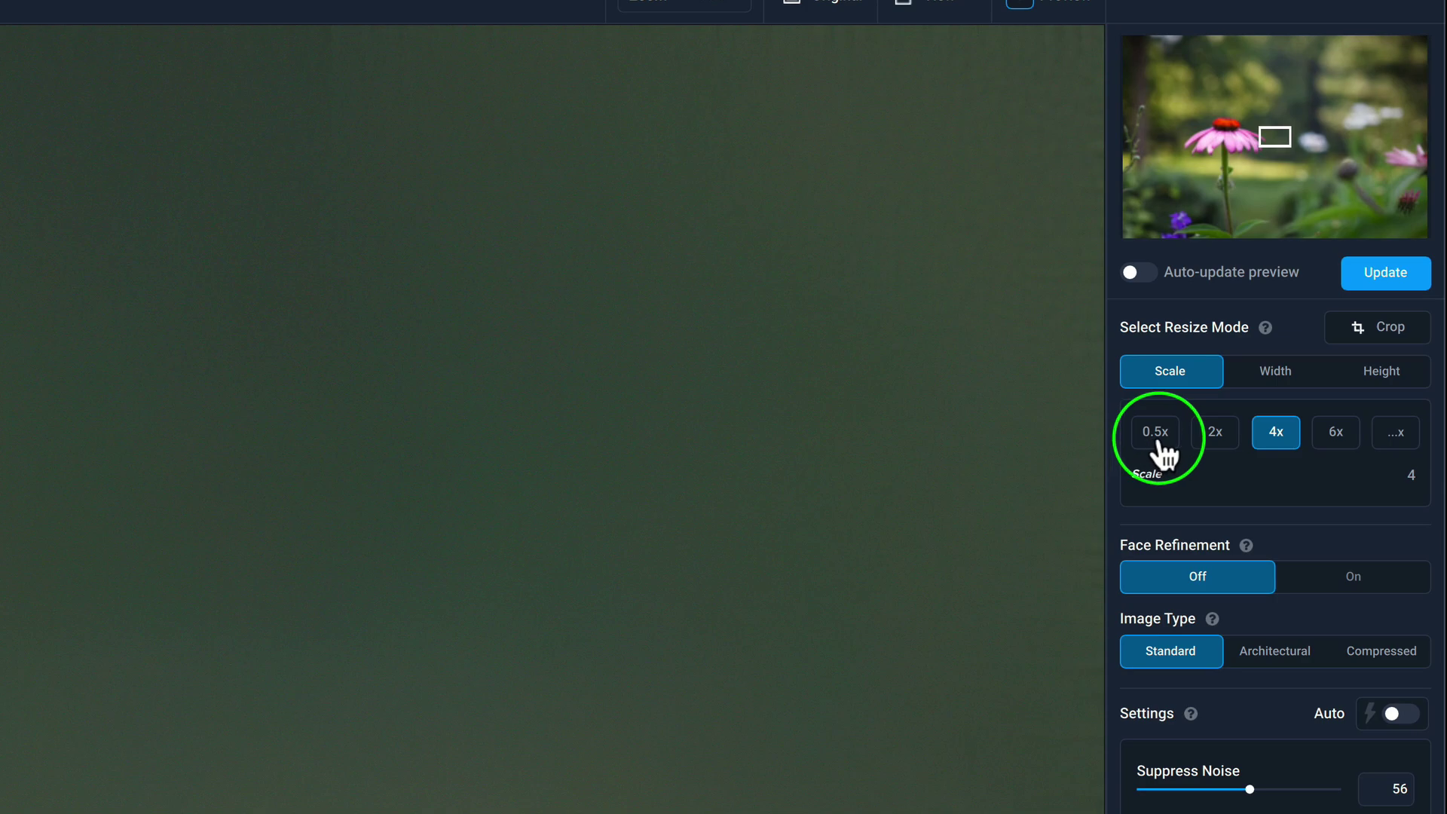
# Set the output scale to 0.5x (2593 x 1729) and zoom to fit the whole coneflower.
pyautogui.click(1159, 437)
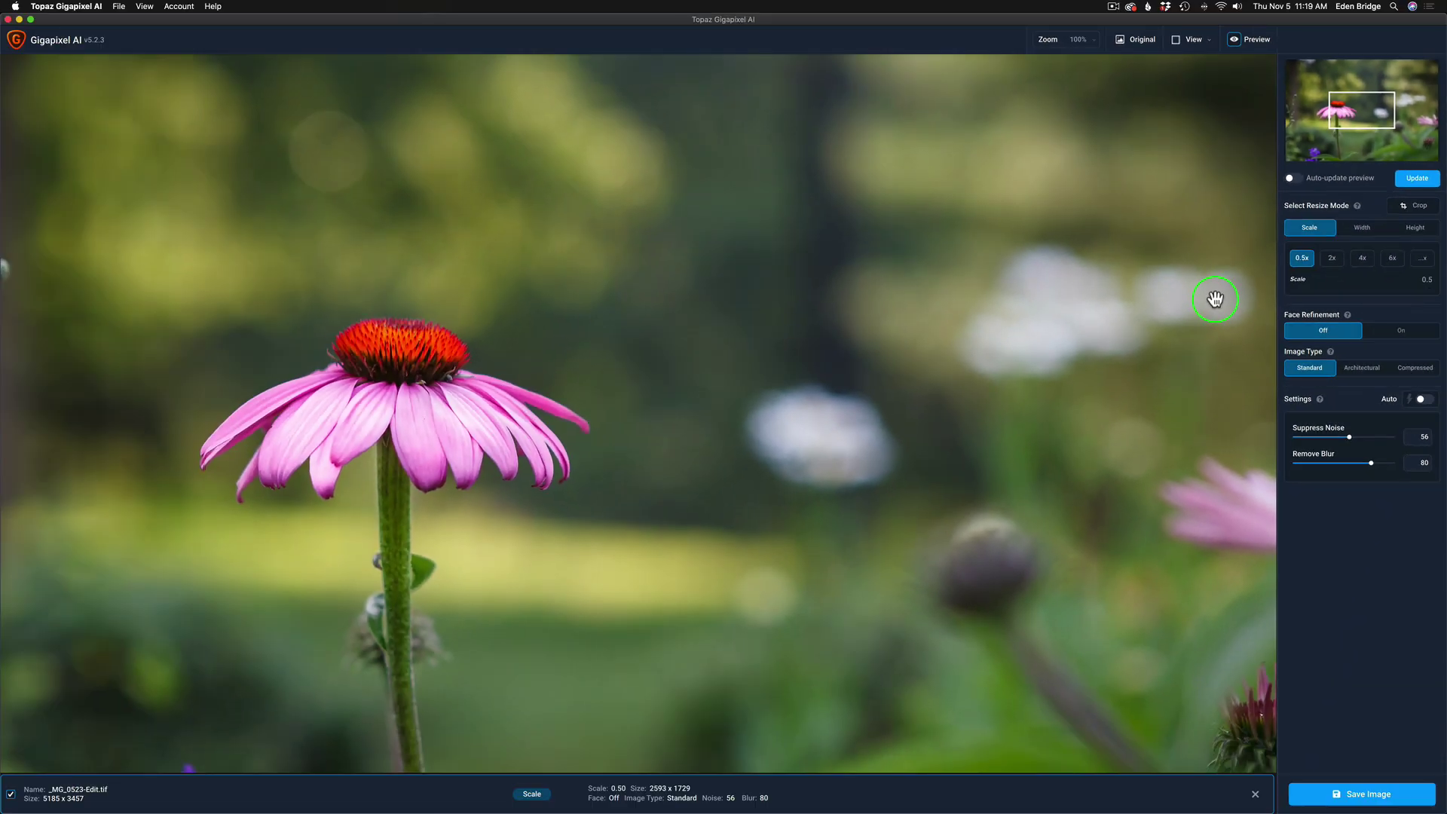
pyautogui.click(1093, 43)
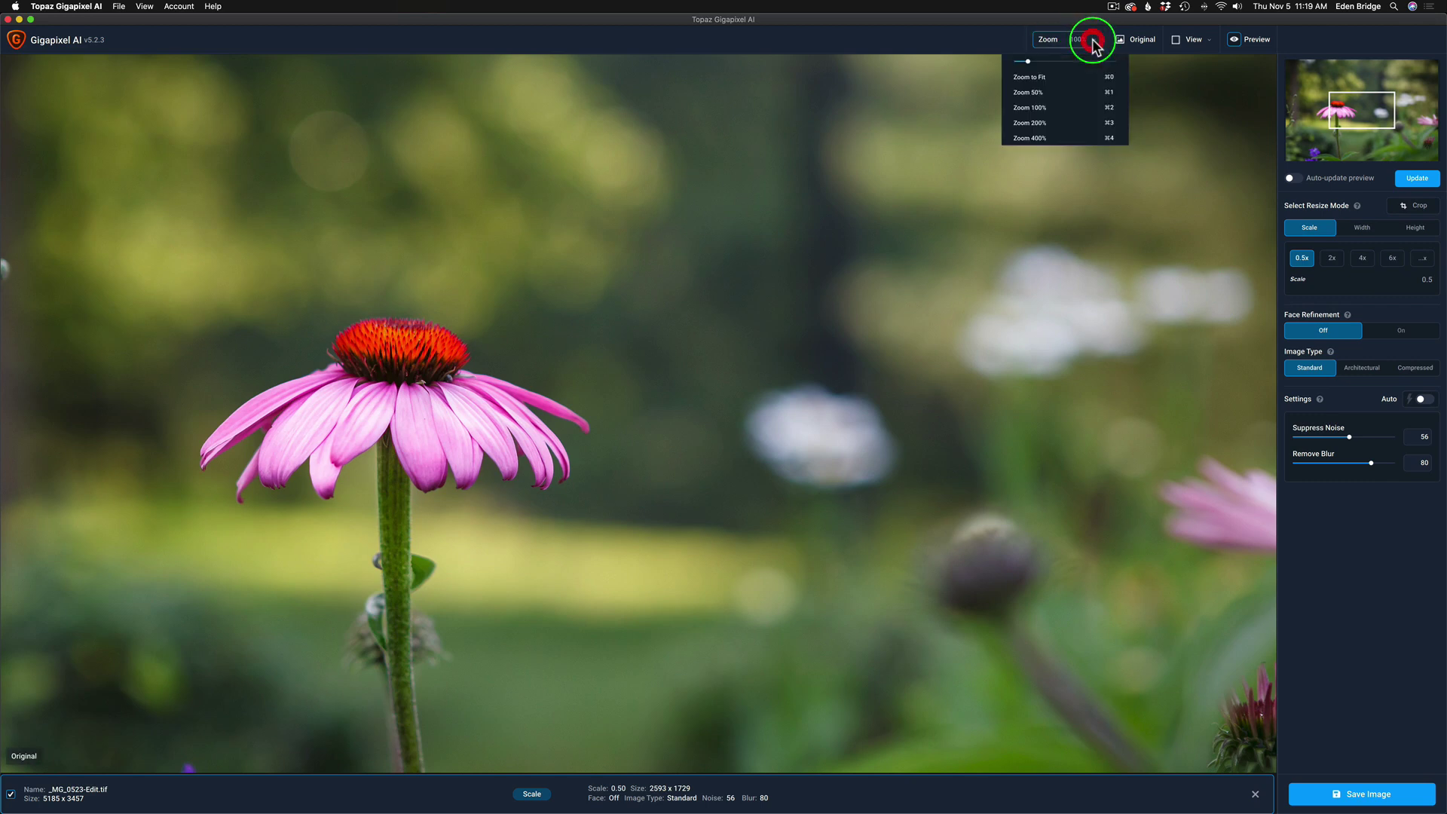
pyautogui.click(1058, 78)
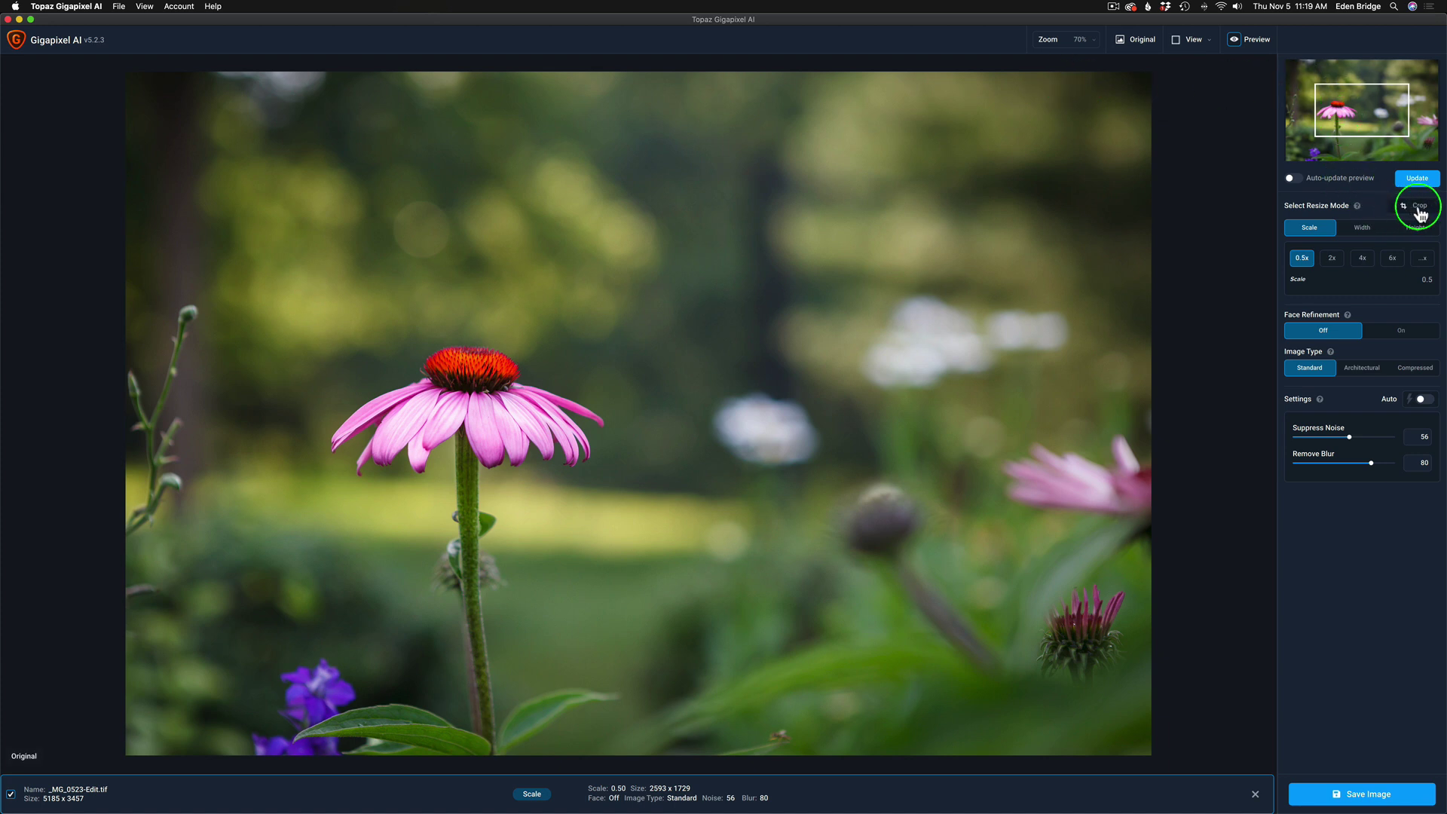
# Enter crop mode and constrain the aspect ratio to portrait 4:5.
pyautogui.click(1420, 210)
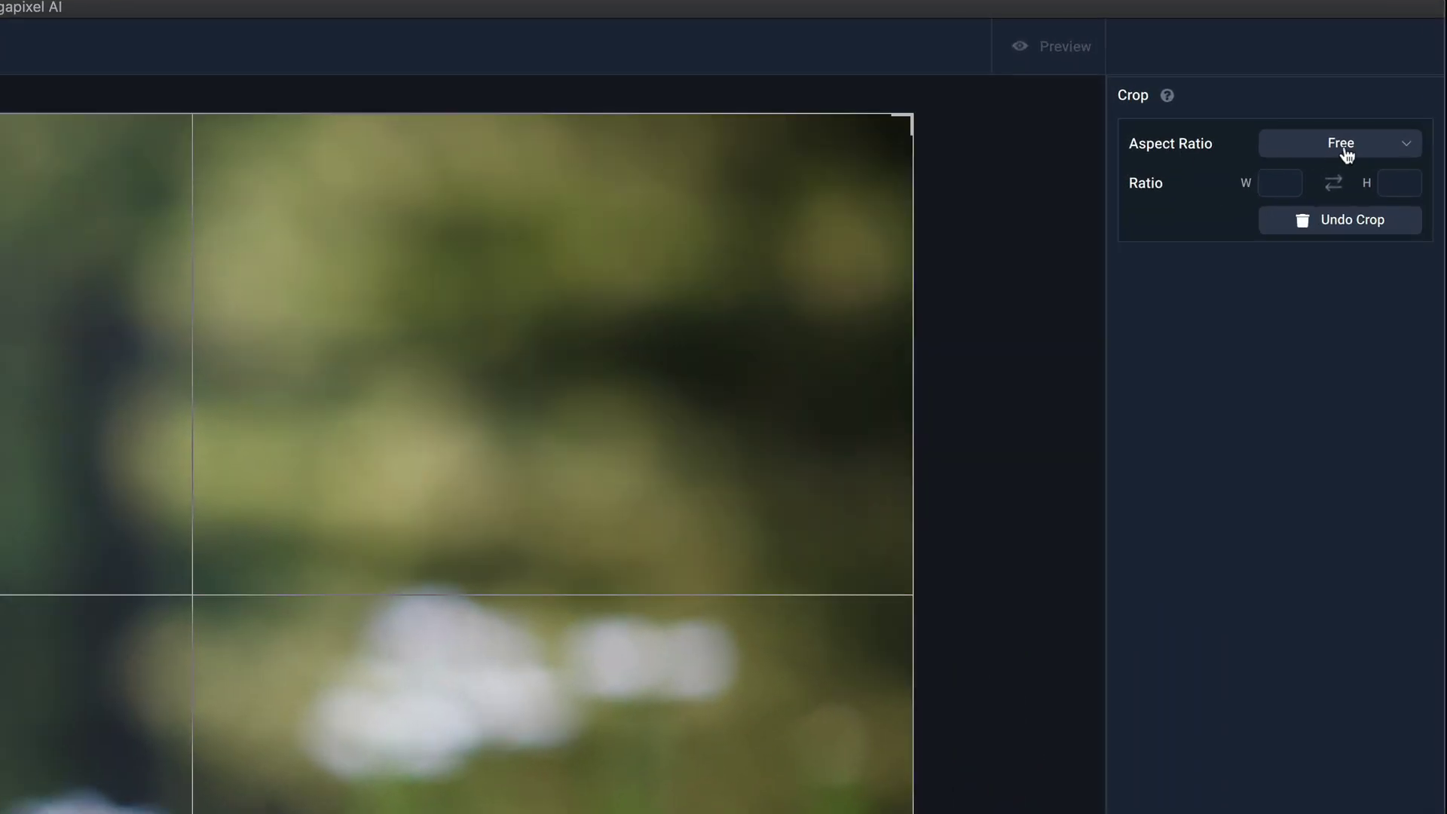
pyautogui.click(1412, 152)
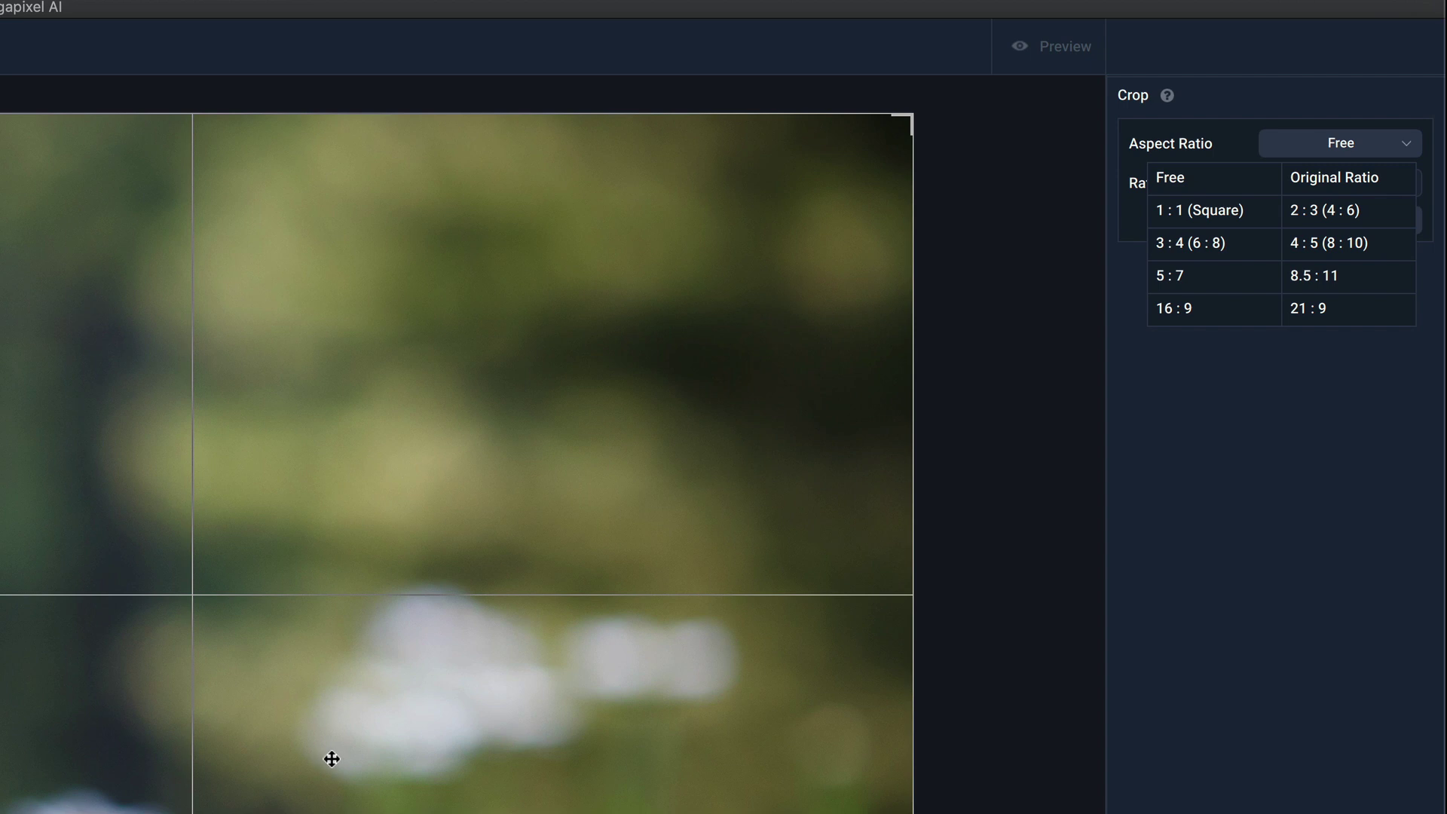
pyautogui.click(1346, 242)
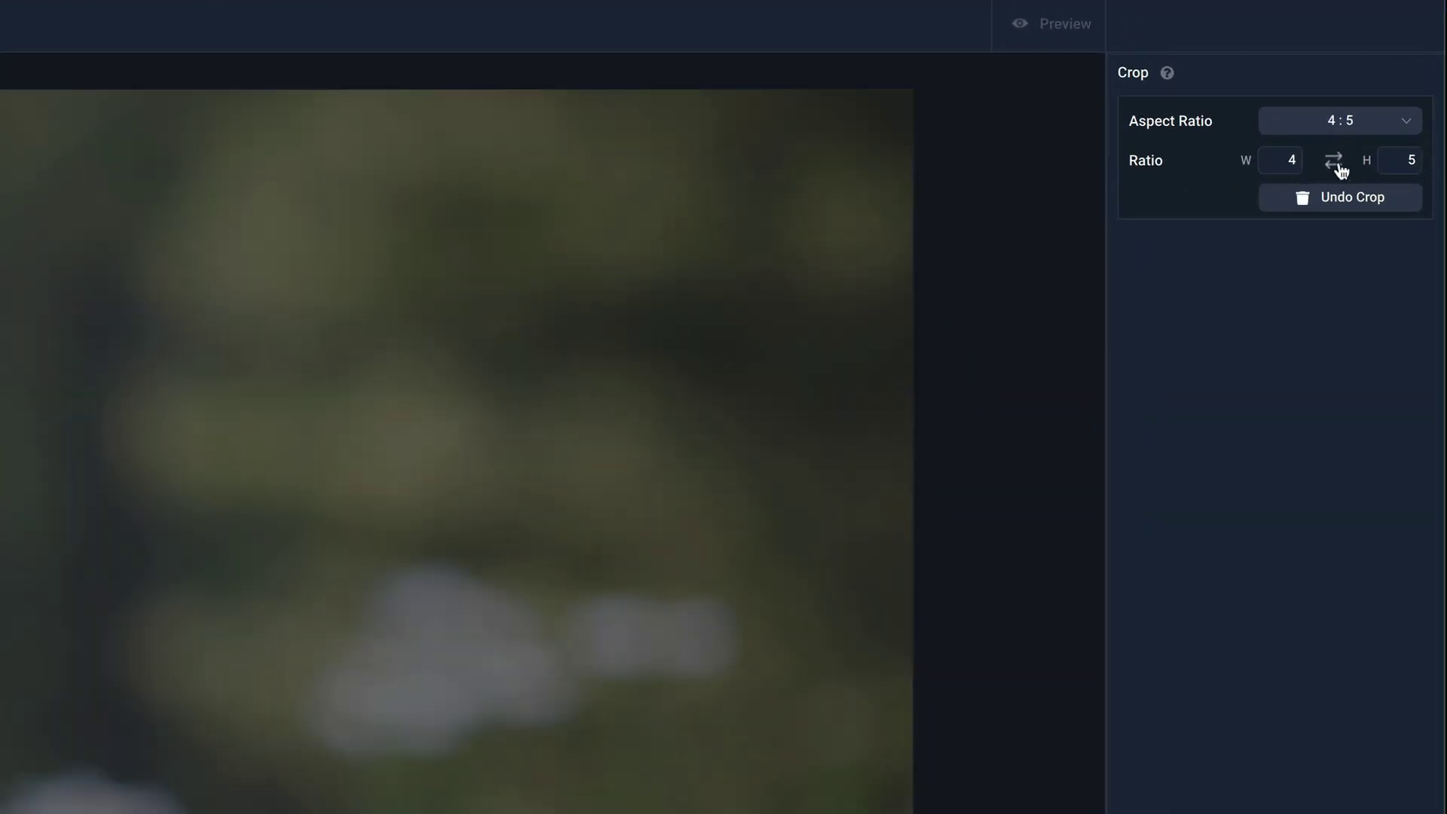
pyautogui.click(1336, 171)
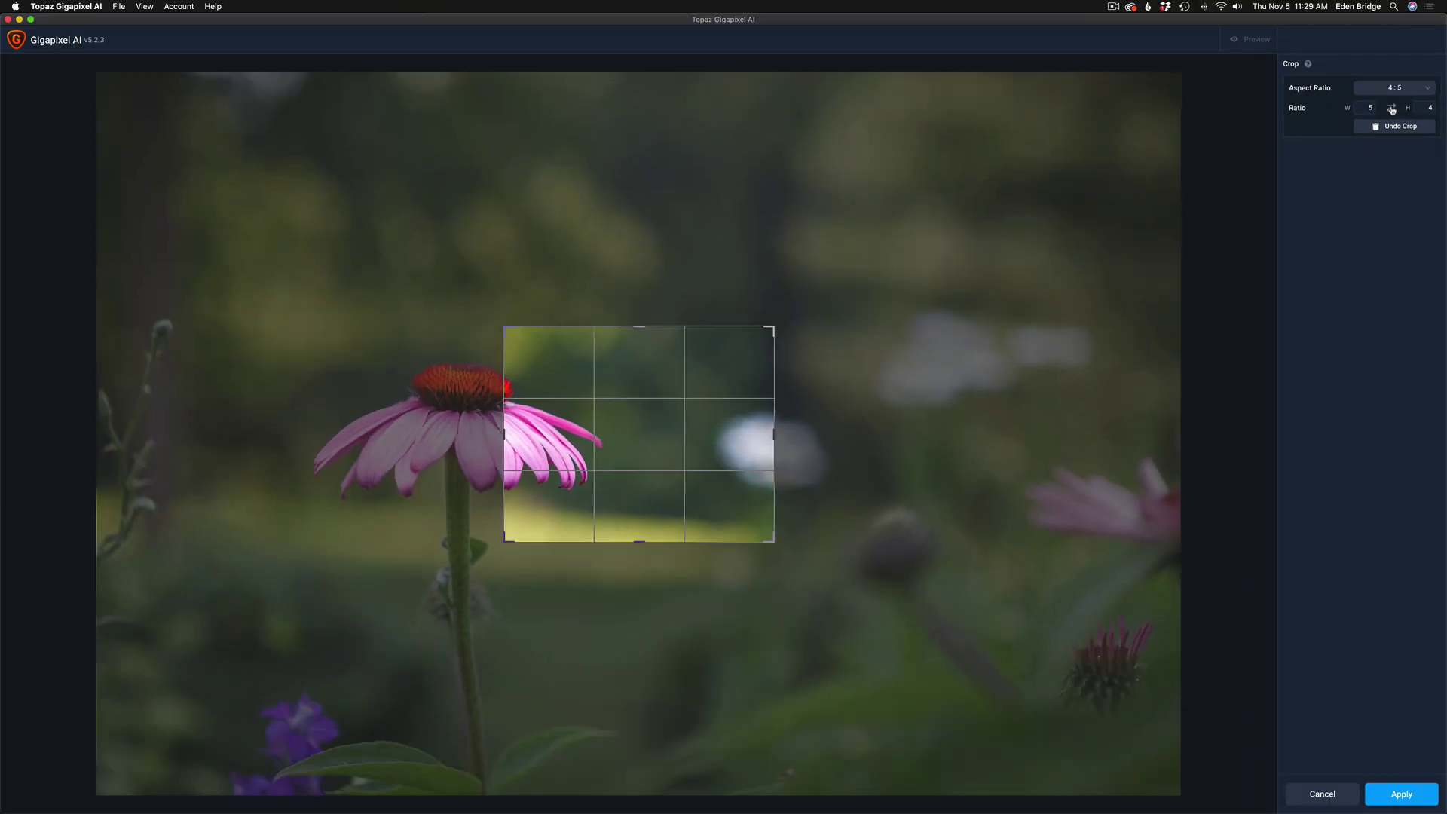
pyautogui.click(1393, 108)
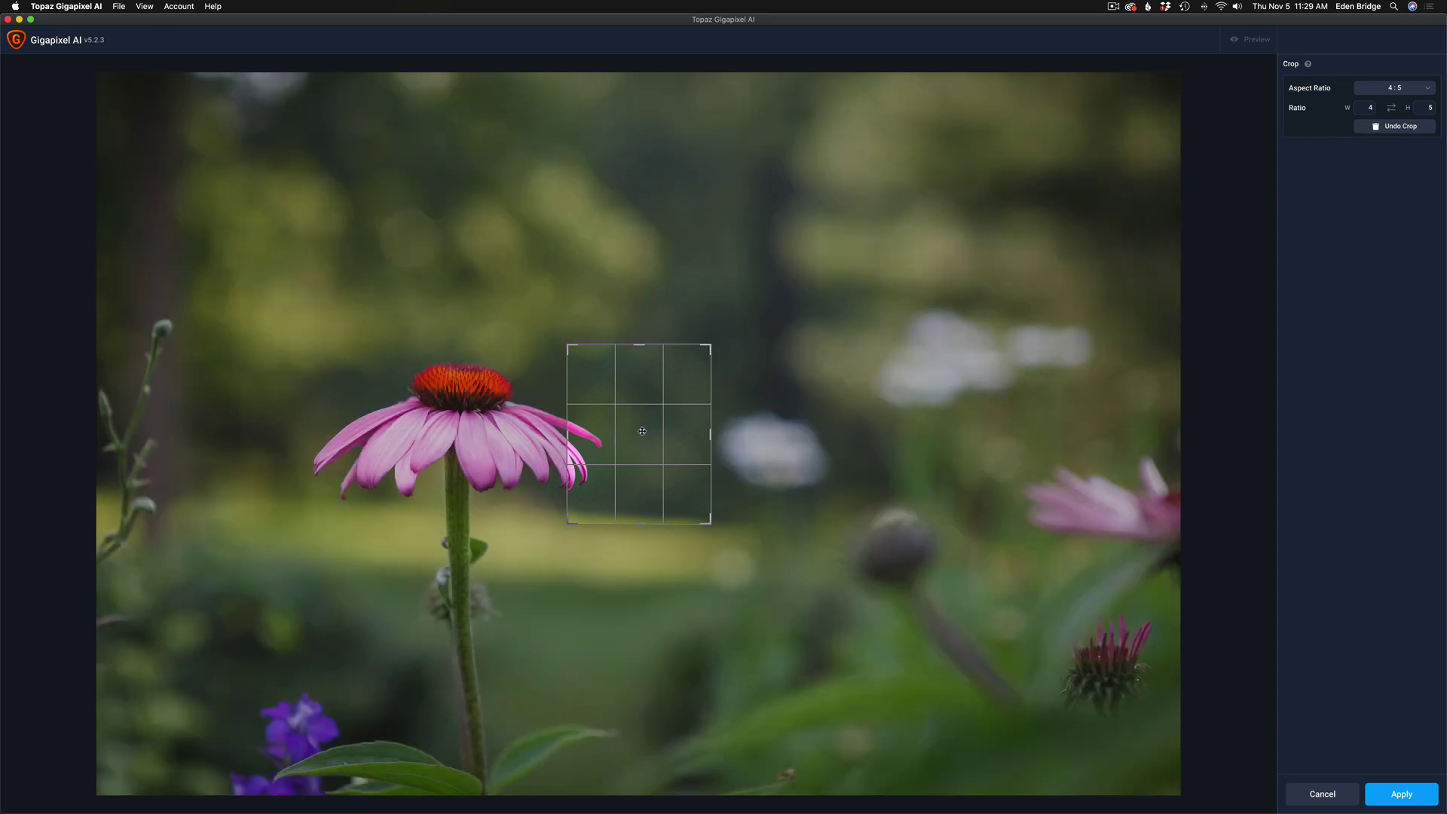
# Move and enlarge the crop frame to enclose the flower head and upper stem.
pyautogui.moveTo(642, 432); pyautogui.dragTo(462, 417)
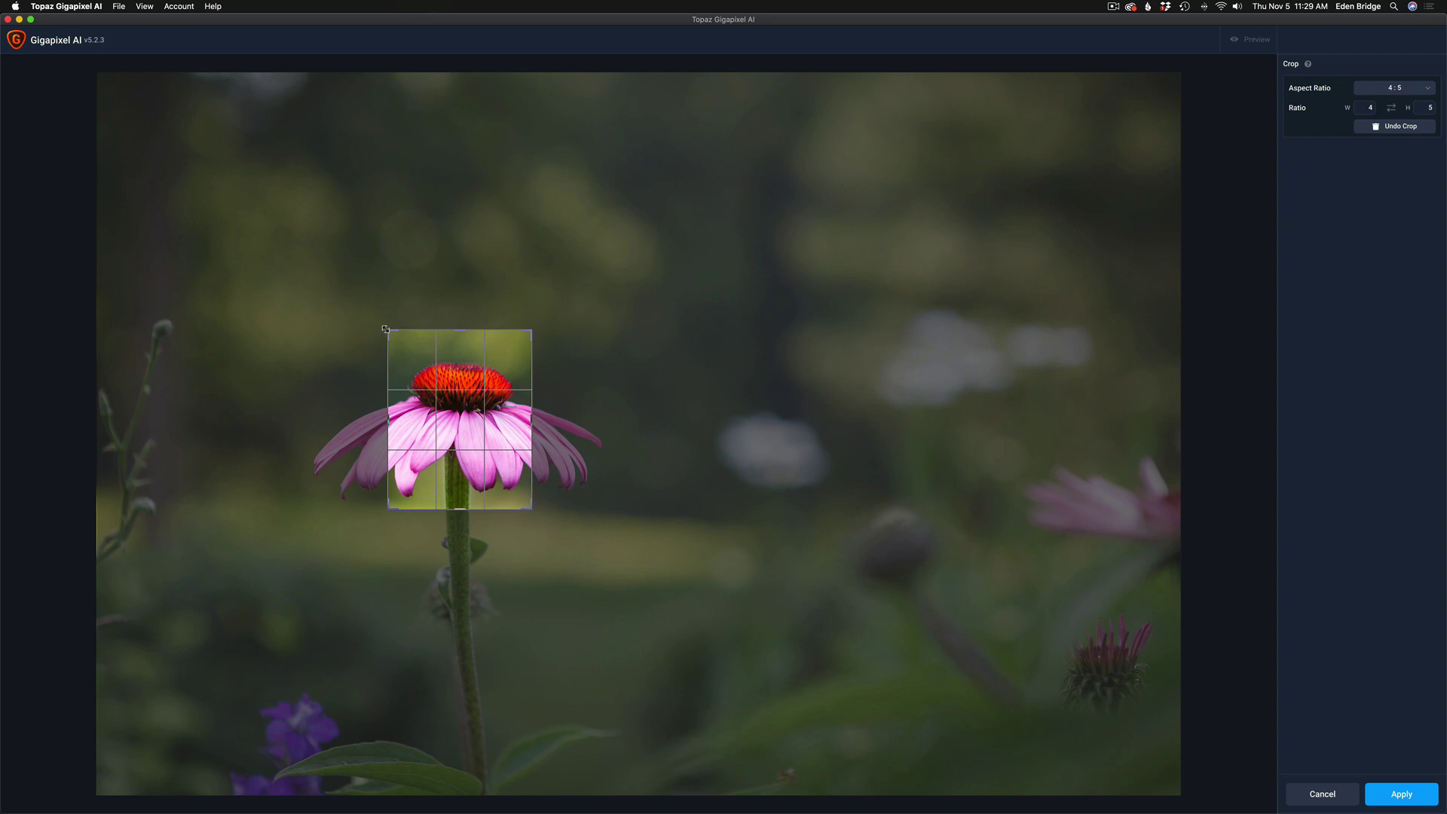
pyautogui.moveTo(386, 330); pyautogui.dragTo(267, 189)
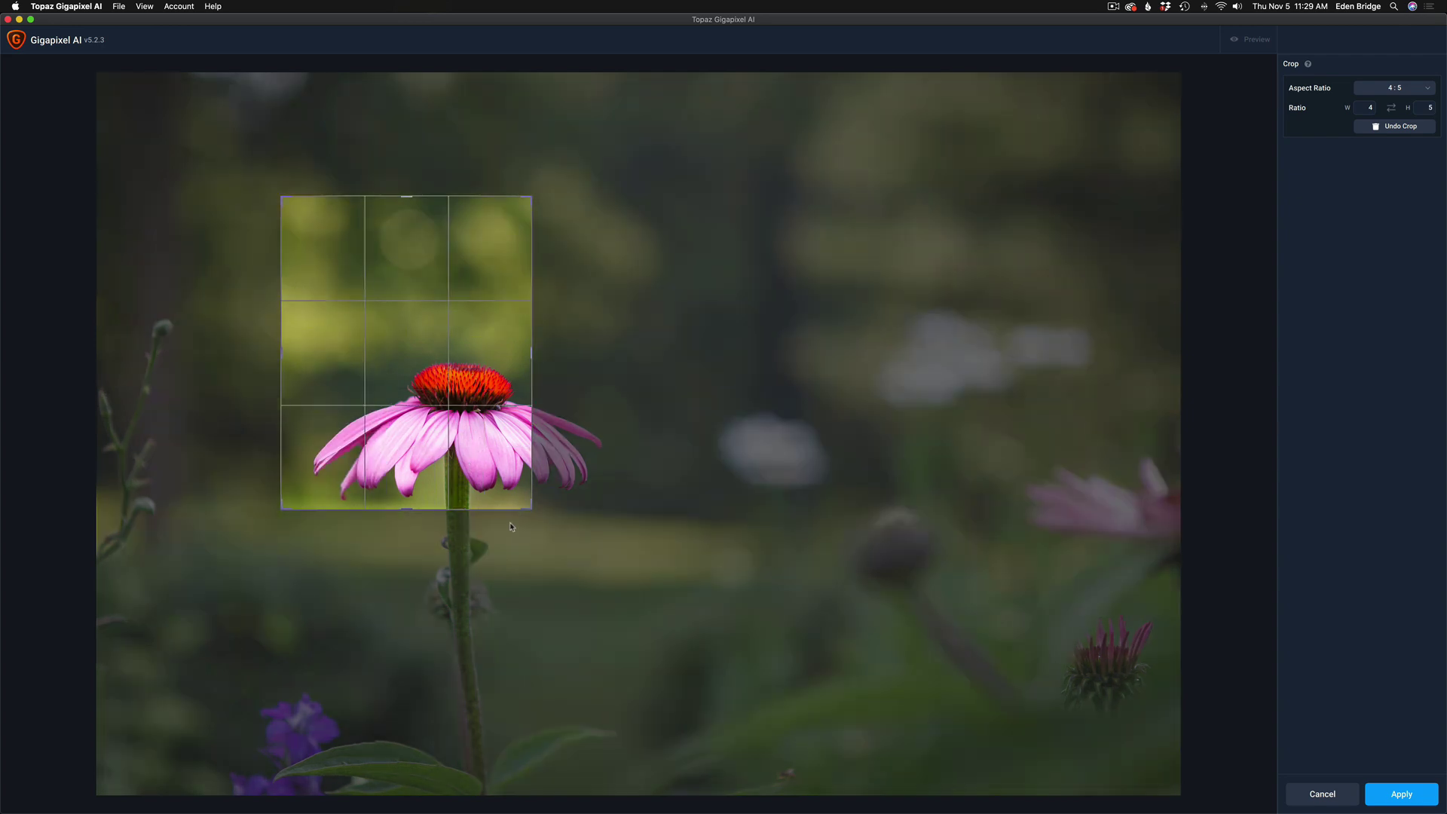
pyautogui.moveTo(527, 507); pyautogui.dragTo(653, 653)
pyautogui.moveTo(577, 488)
pyautogui.mouseDown()
pyautogui.moveTo(573, 506)
pyautogui.moveTo(557, 491)
pyautogui.mouseUp()
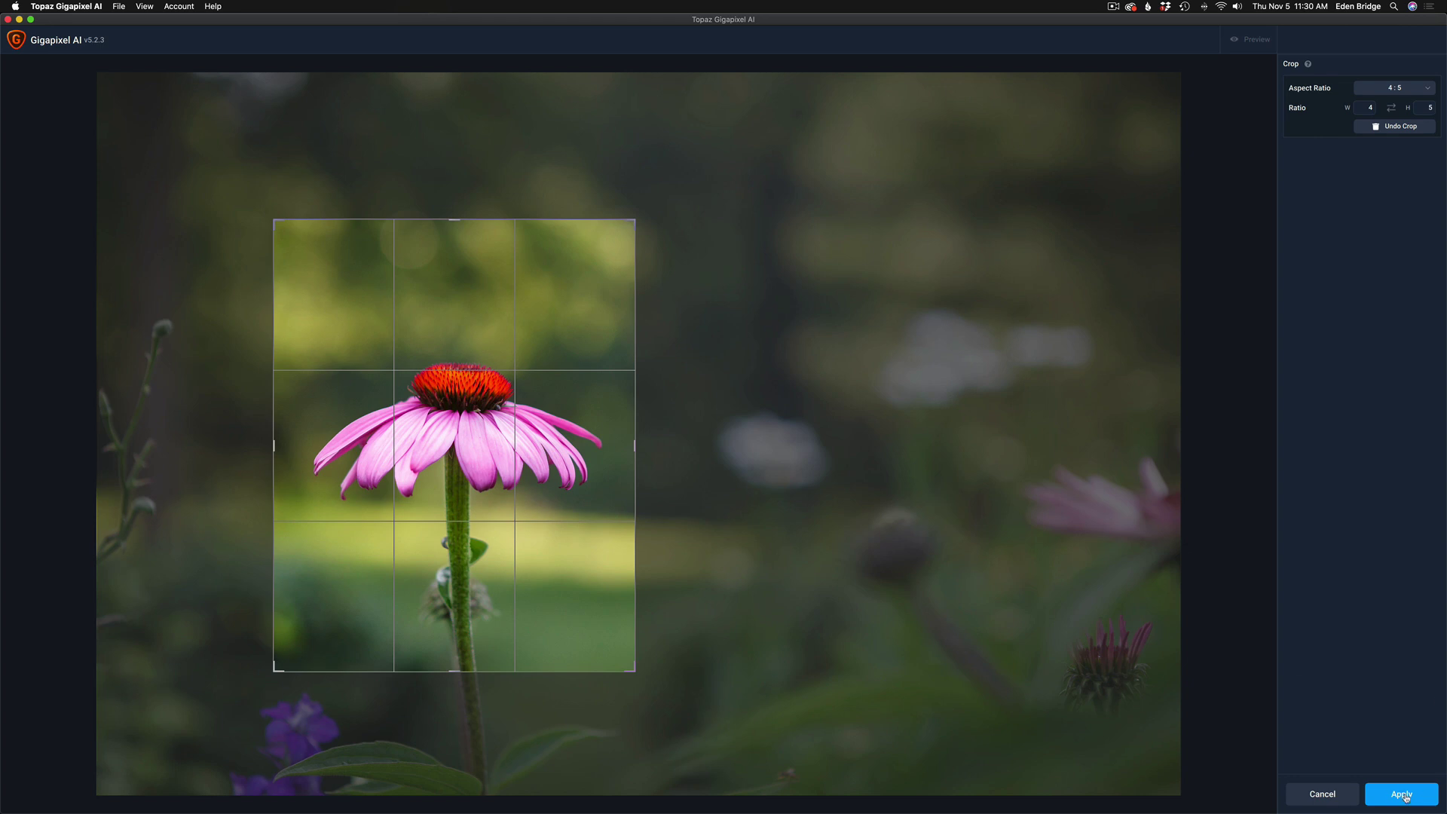
# Apply the 1733 x 2166 crop, choose 4x scale for 6932 x 8664, and pan to the cone.
pyautogui.click(1404, 797)
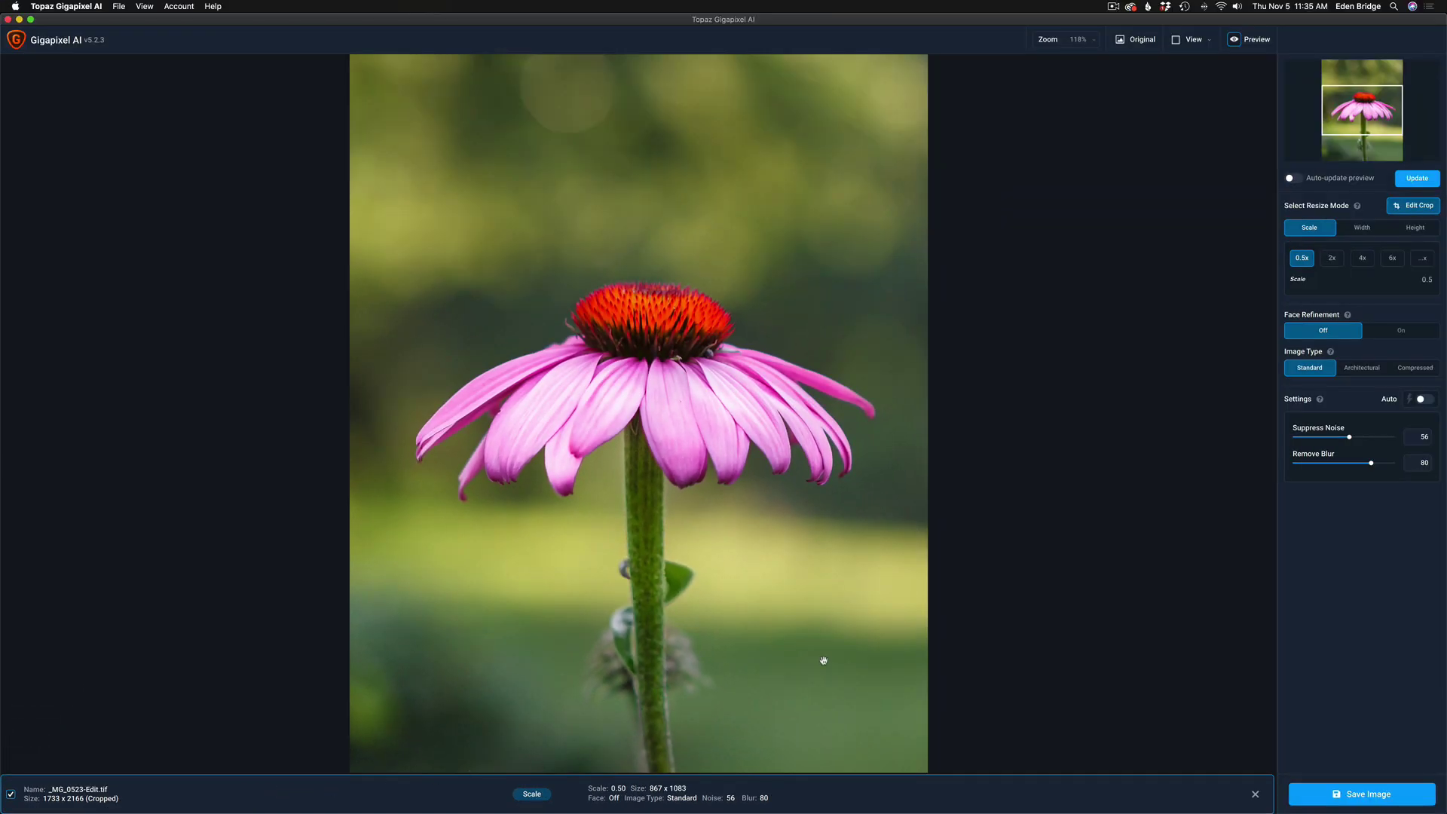
pyautogui.click(1365, 258)
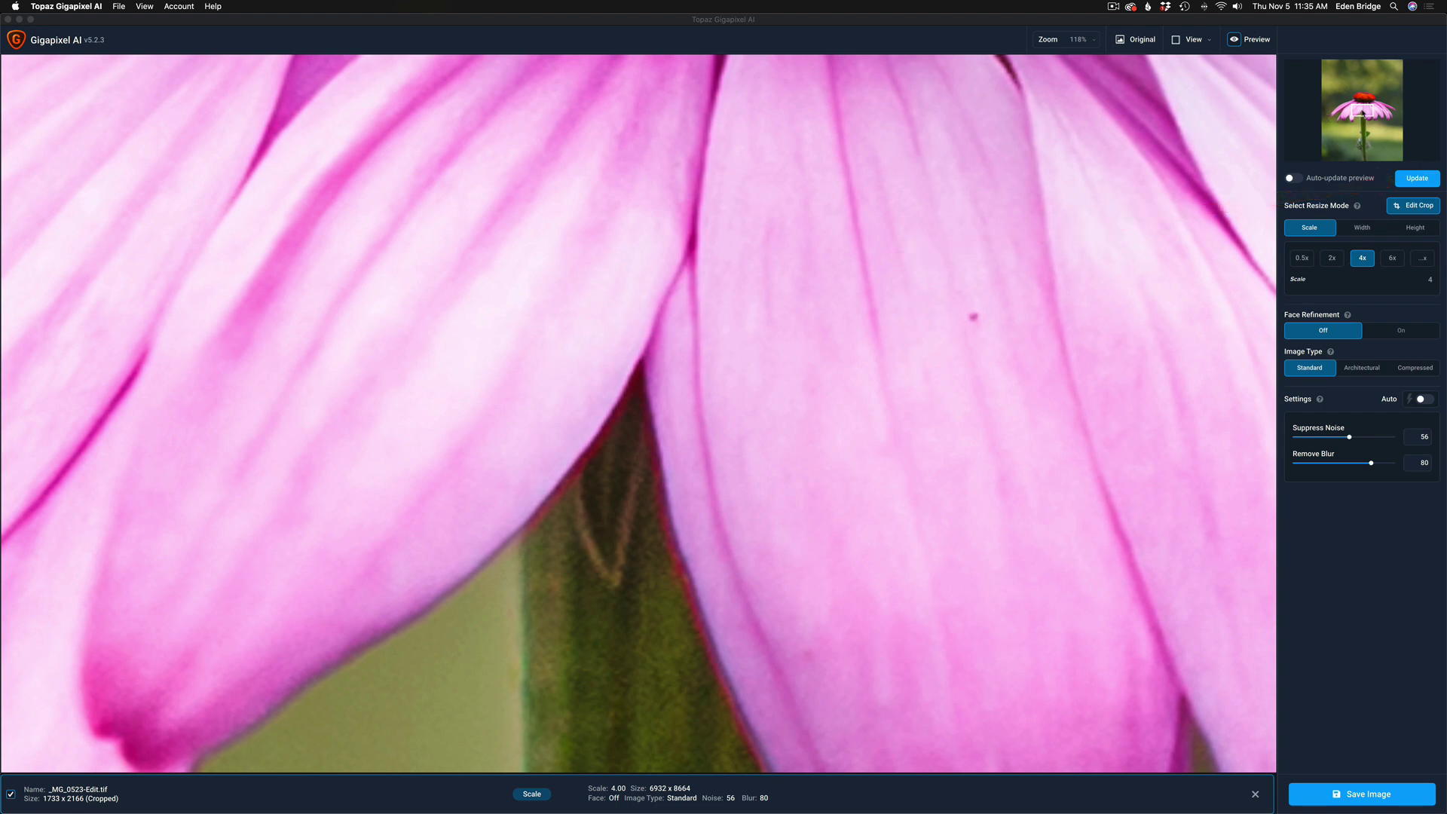
pyautogui.scroll(10, 955, 153)
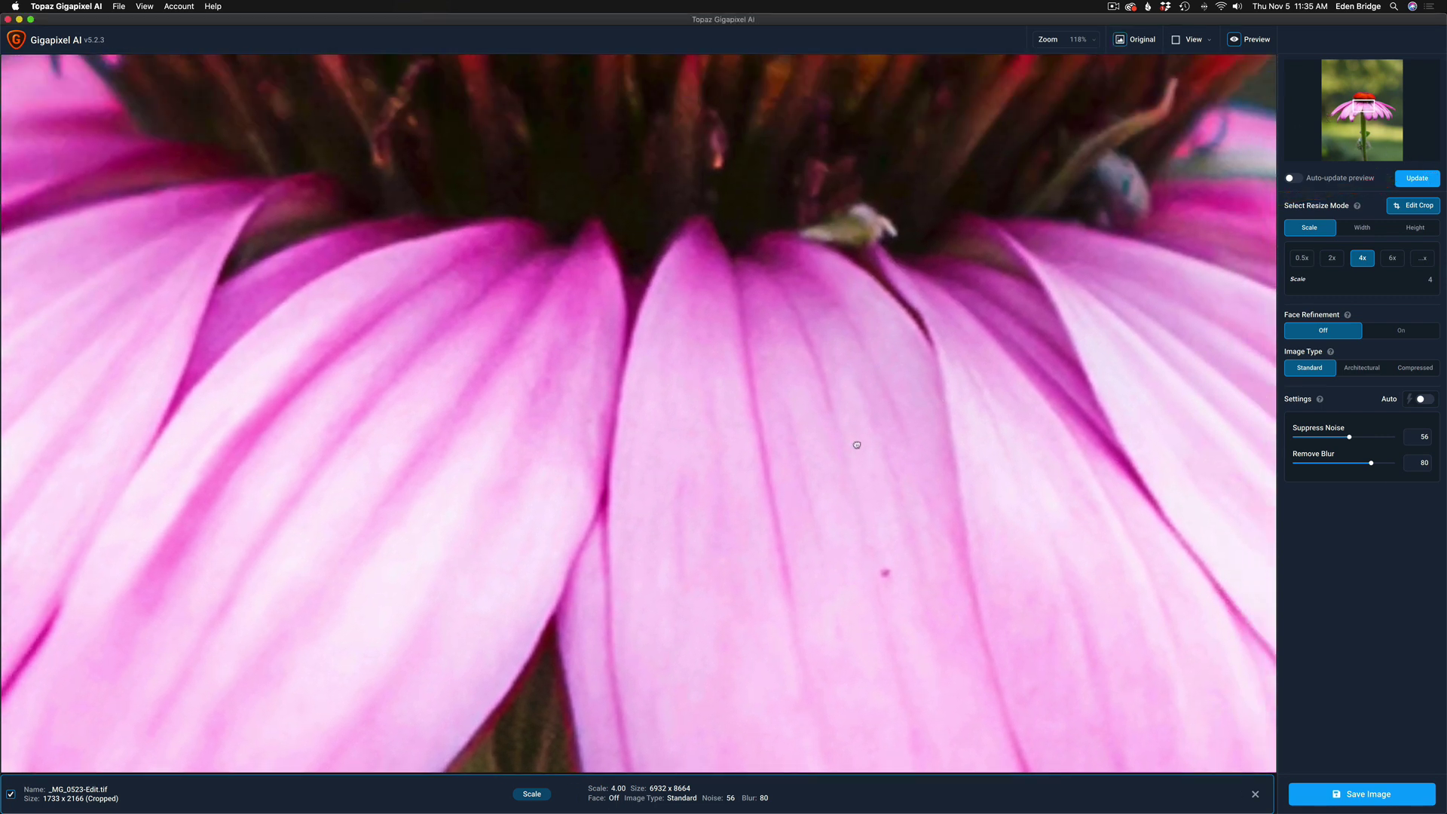
pyautogui.moveTo(576, 146); pyautogui.dragTo(601, 365)
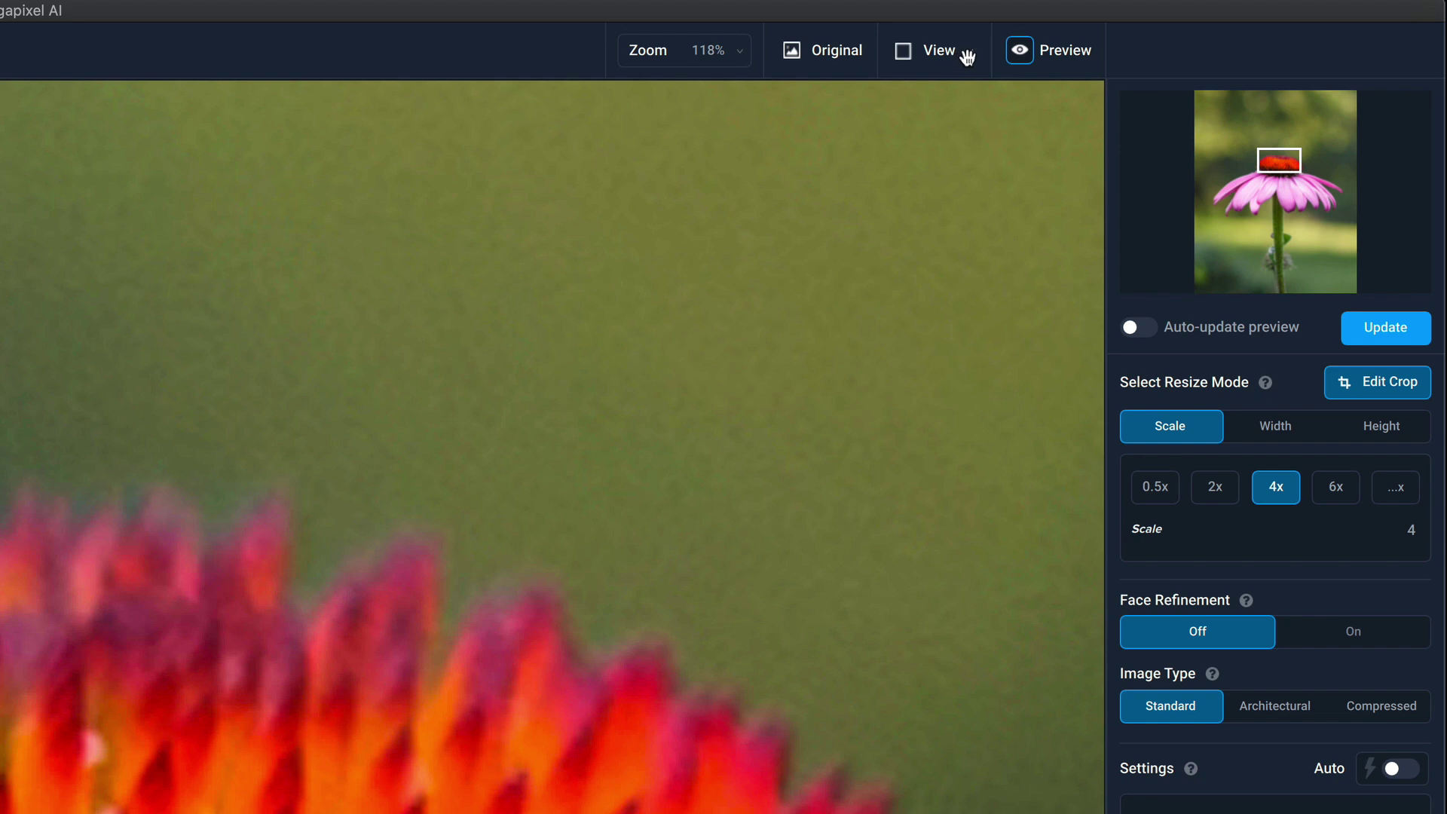
# Switch the preview to Side-by-Side View and render the 4x upscaled cone.
pyautogui.click(965, 55)
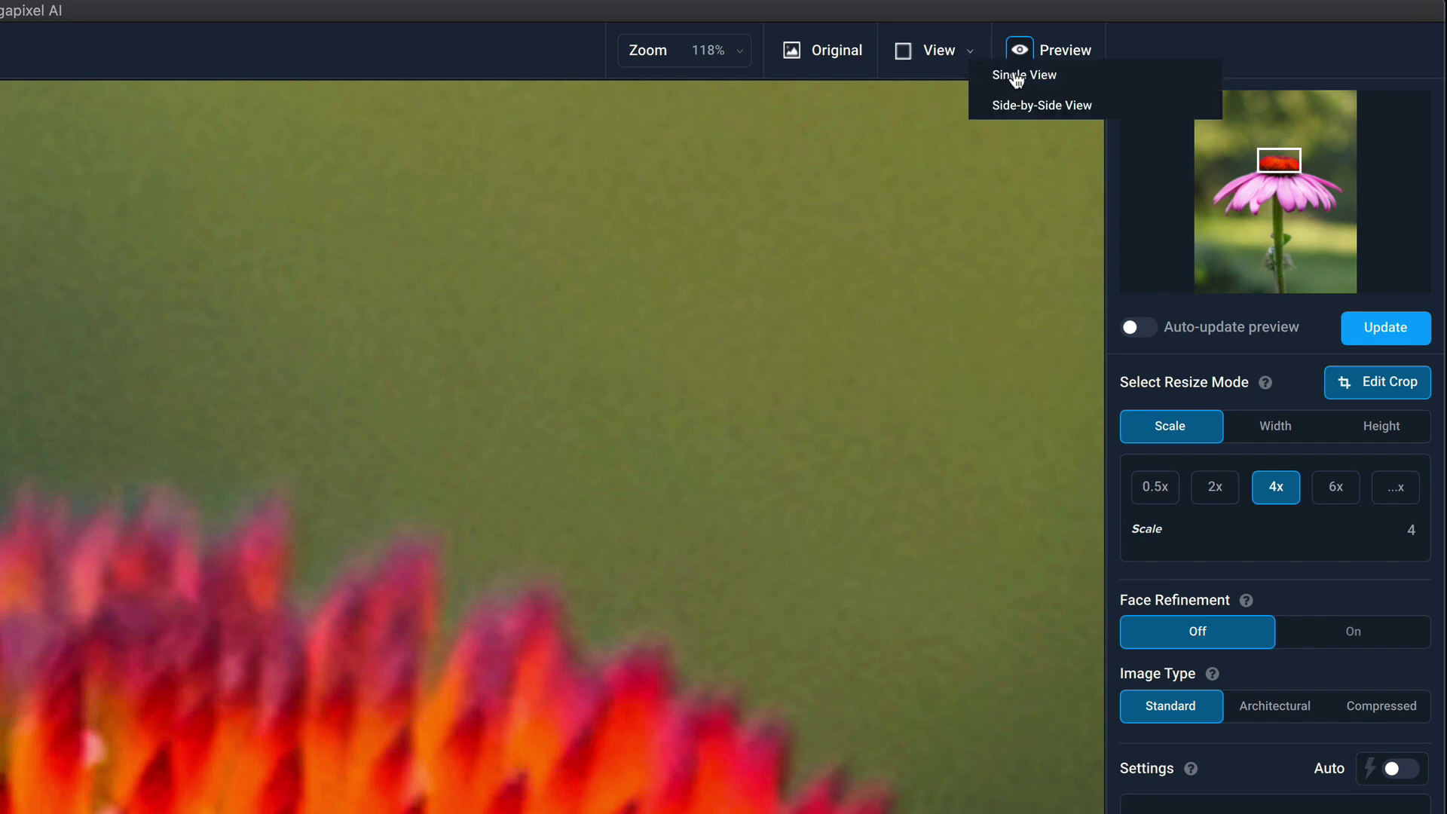
pyautogui.click(1042, 107)
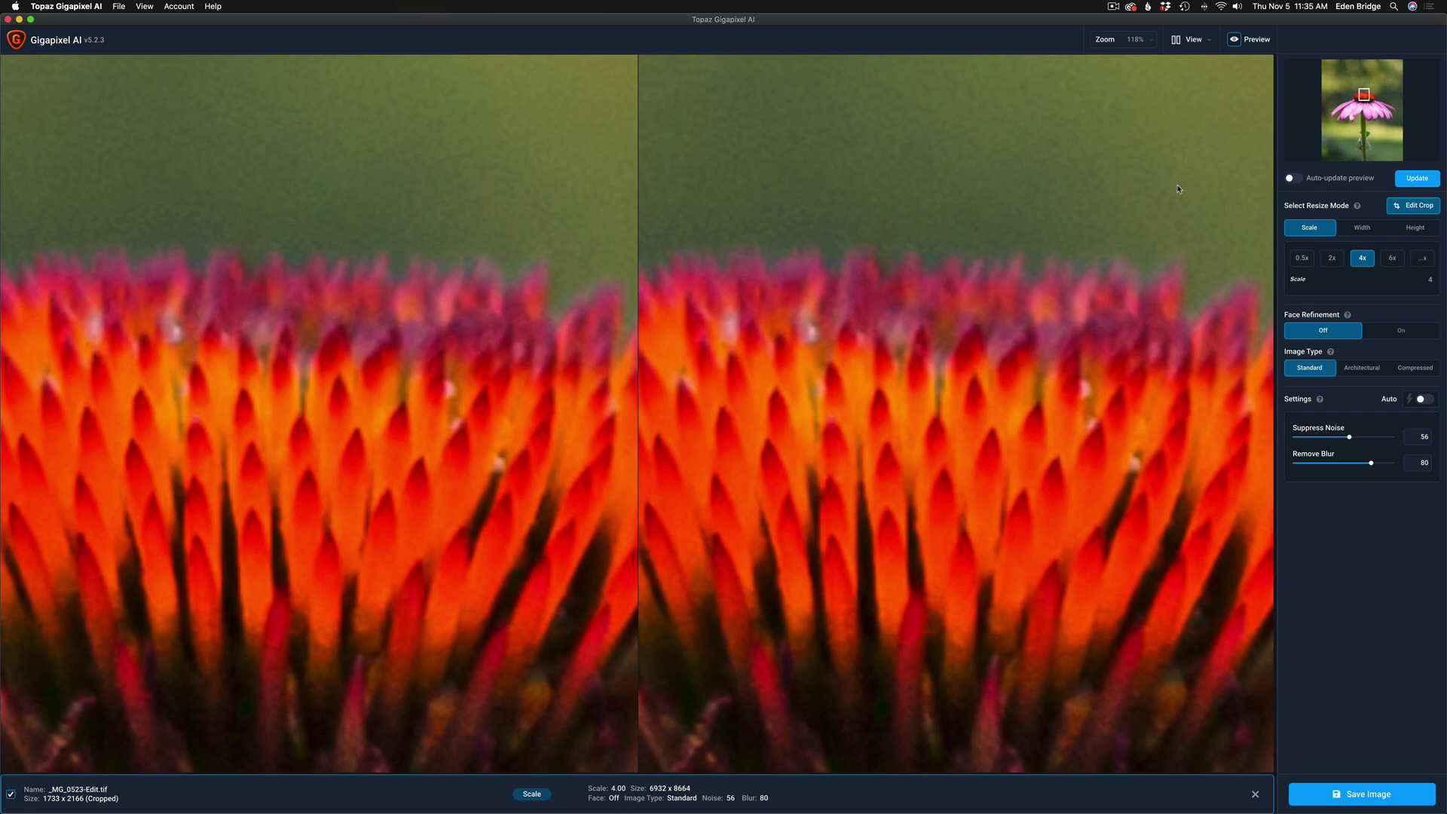
pyautogui.click(1425, 179)
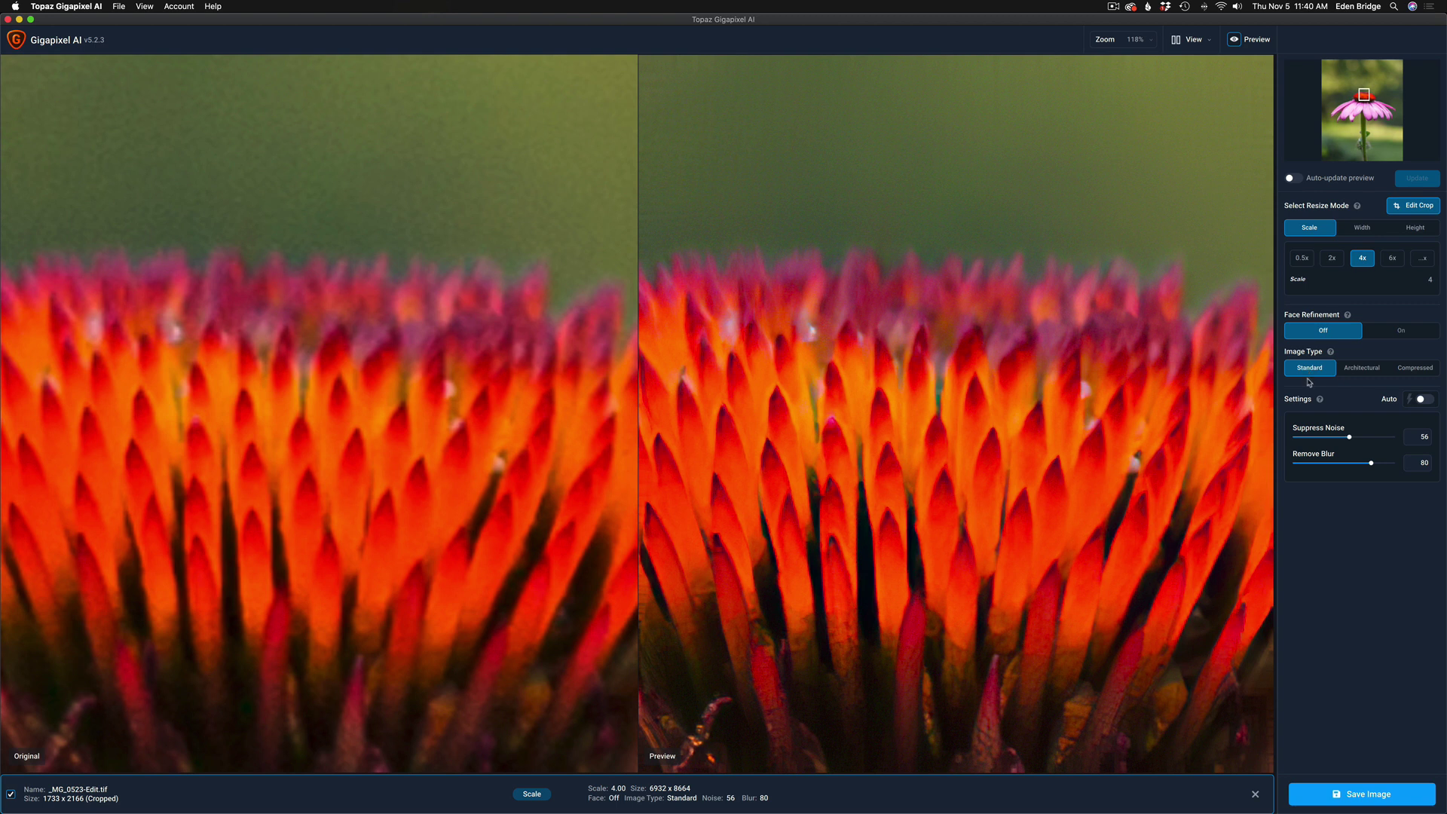
# Try Auto settings, then set Suppress Noise to 54, refresh the preview, and save the image.
pyautogui.click(1423, 401)
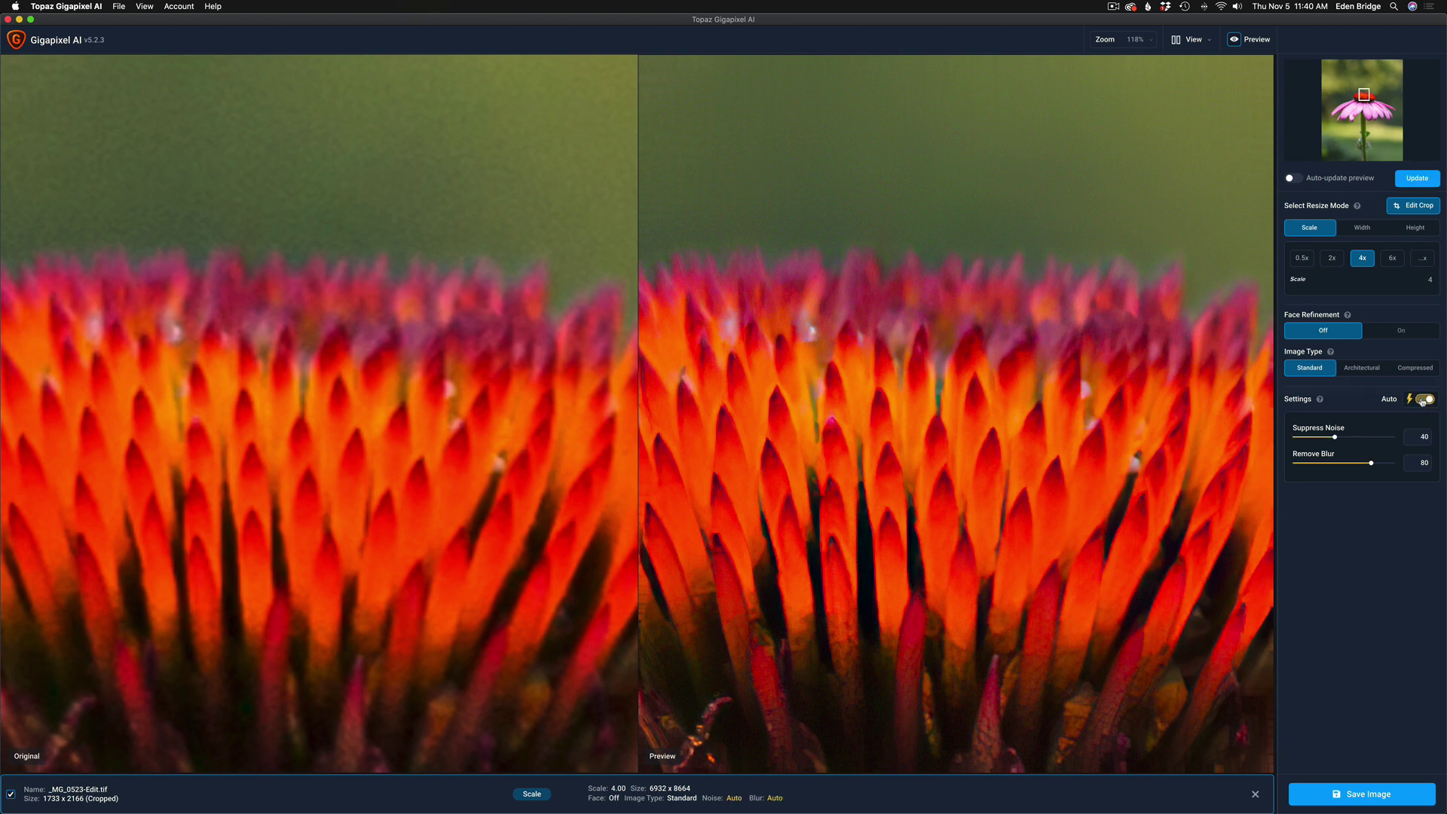
pyautogui.click(1432, 180)
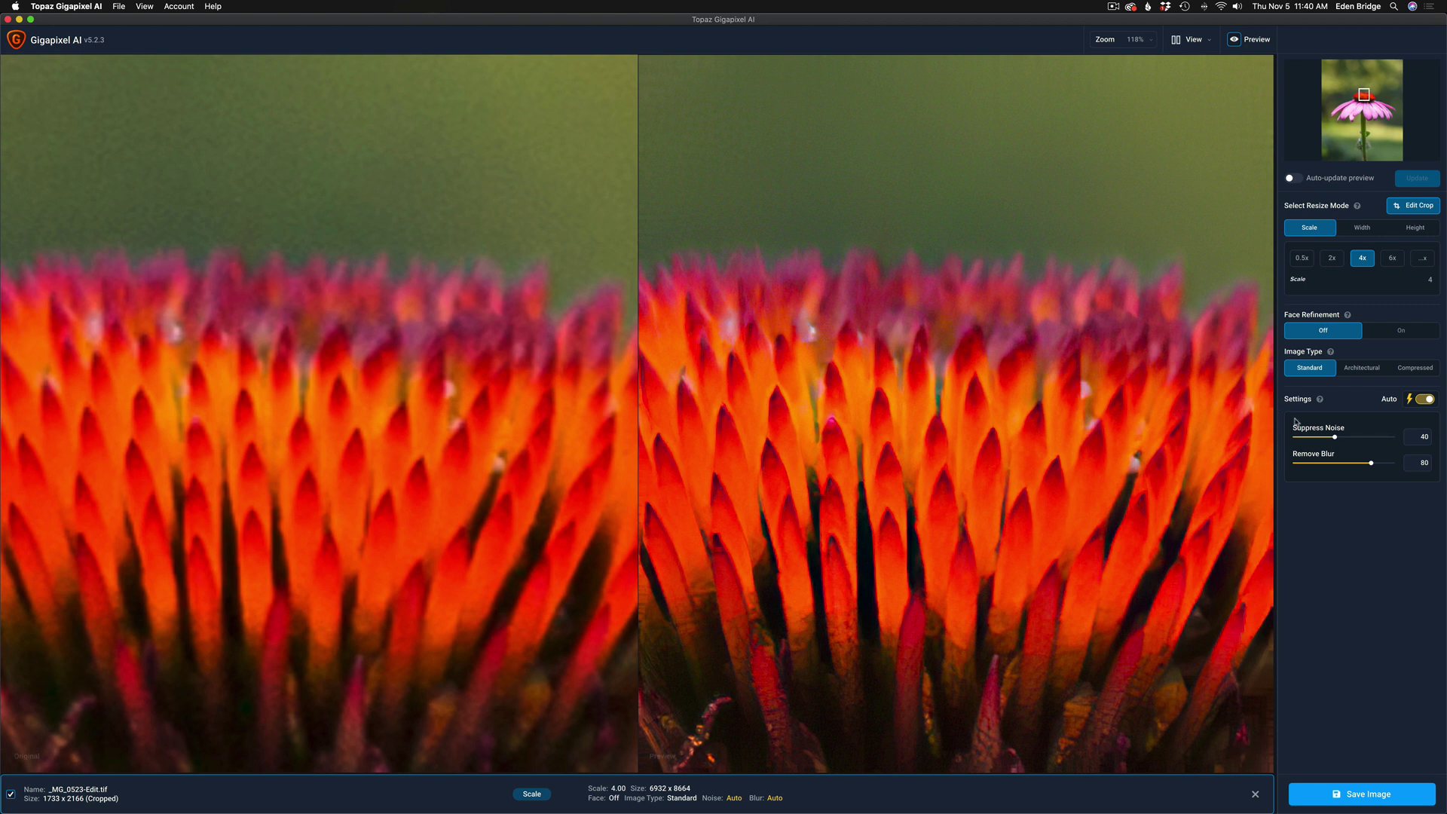
pyautogui.click(1333, 437)
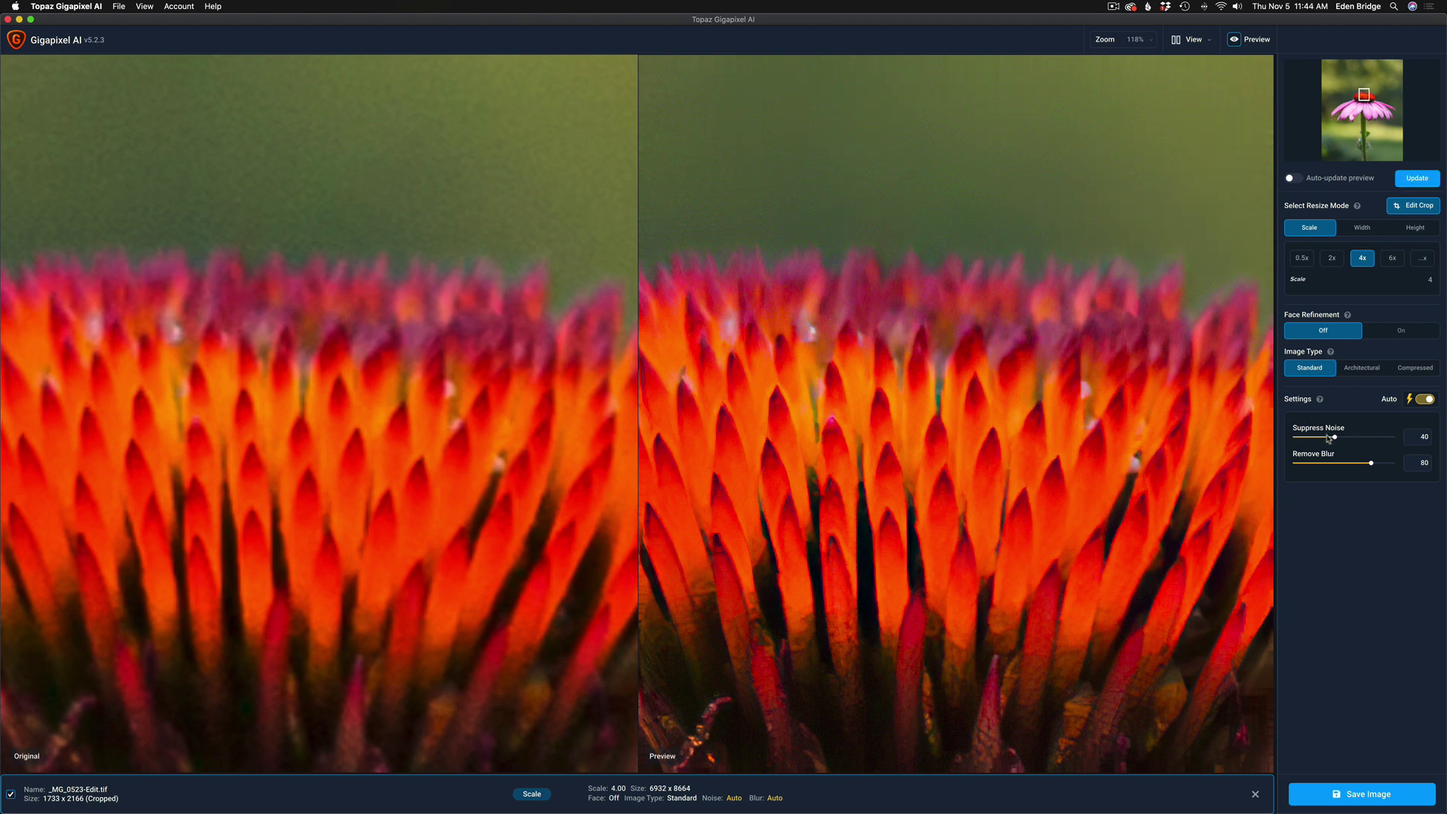
pyautogui.moveTo(1329, 439); pyautogui.dragTo(1351, 440)
pyautogui.click(1419, 179)
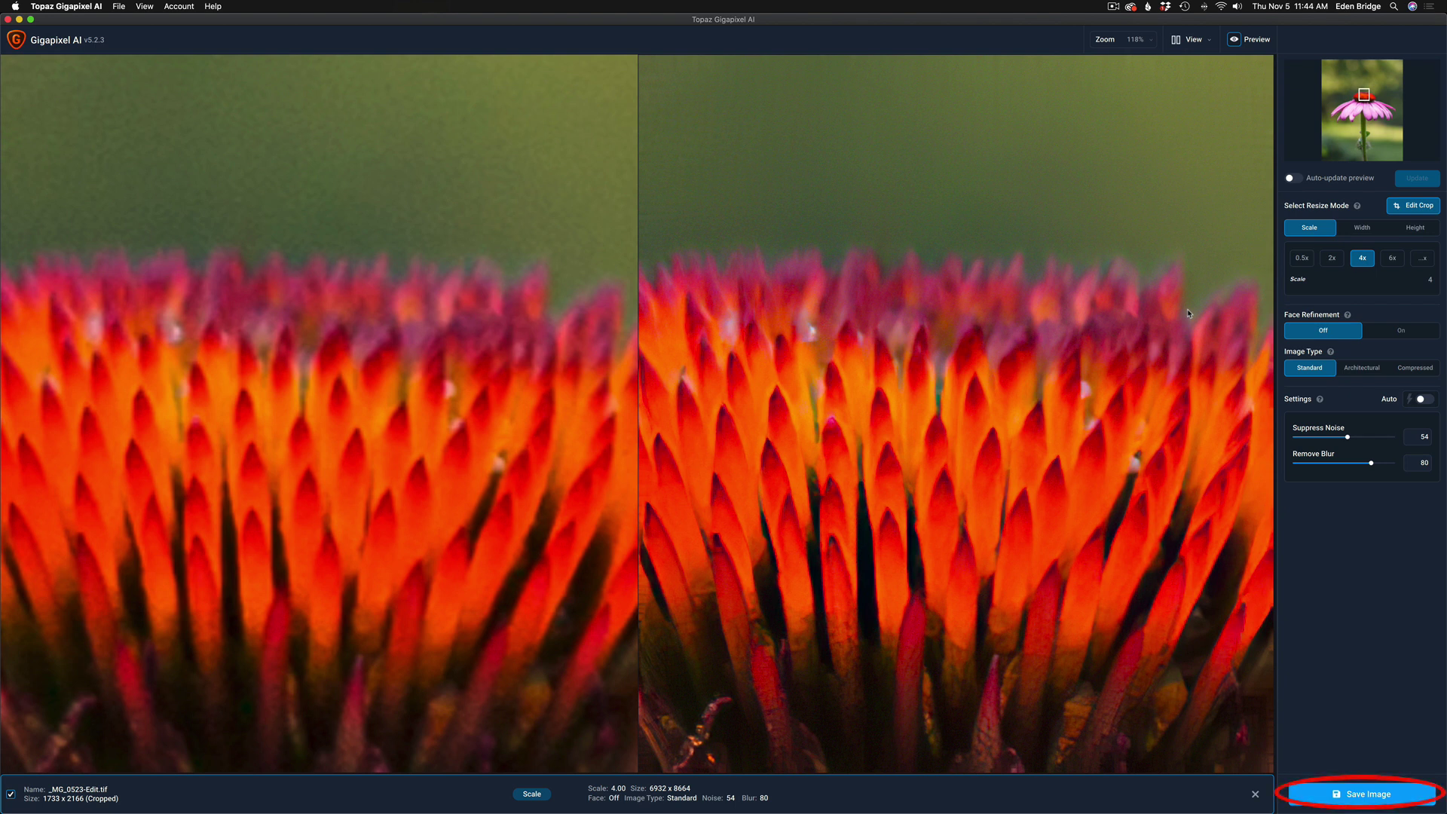
pyautogui.click(1371, 794)
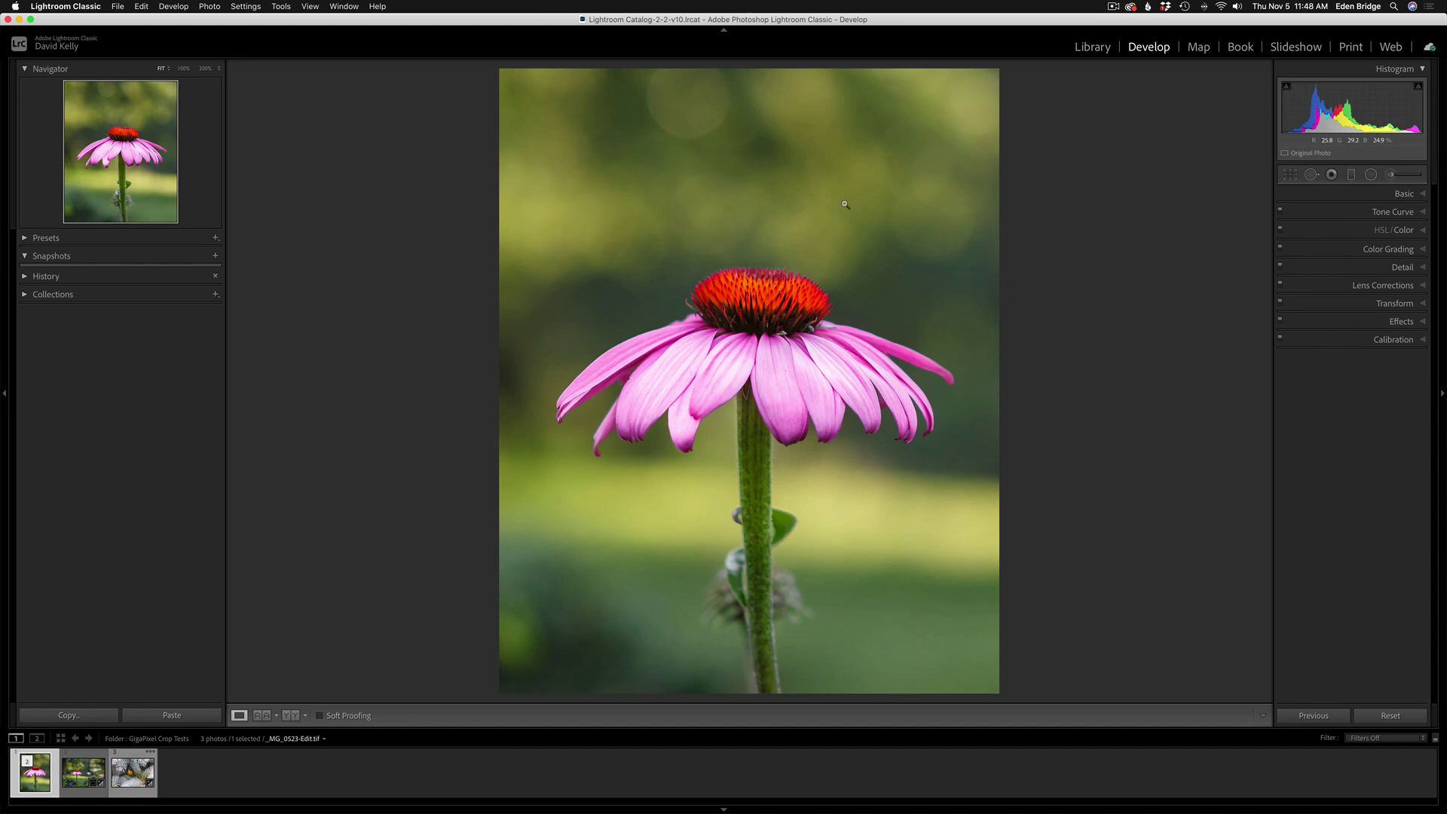
# Inspect _MG_0523-Edit.tif at 100% around the cone, fit it back, then select _MG_0545.dng.
pyautogui.click(184, 68)
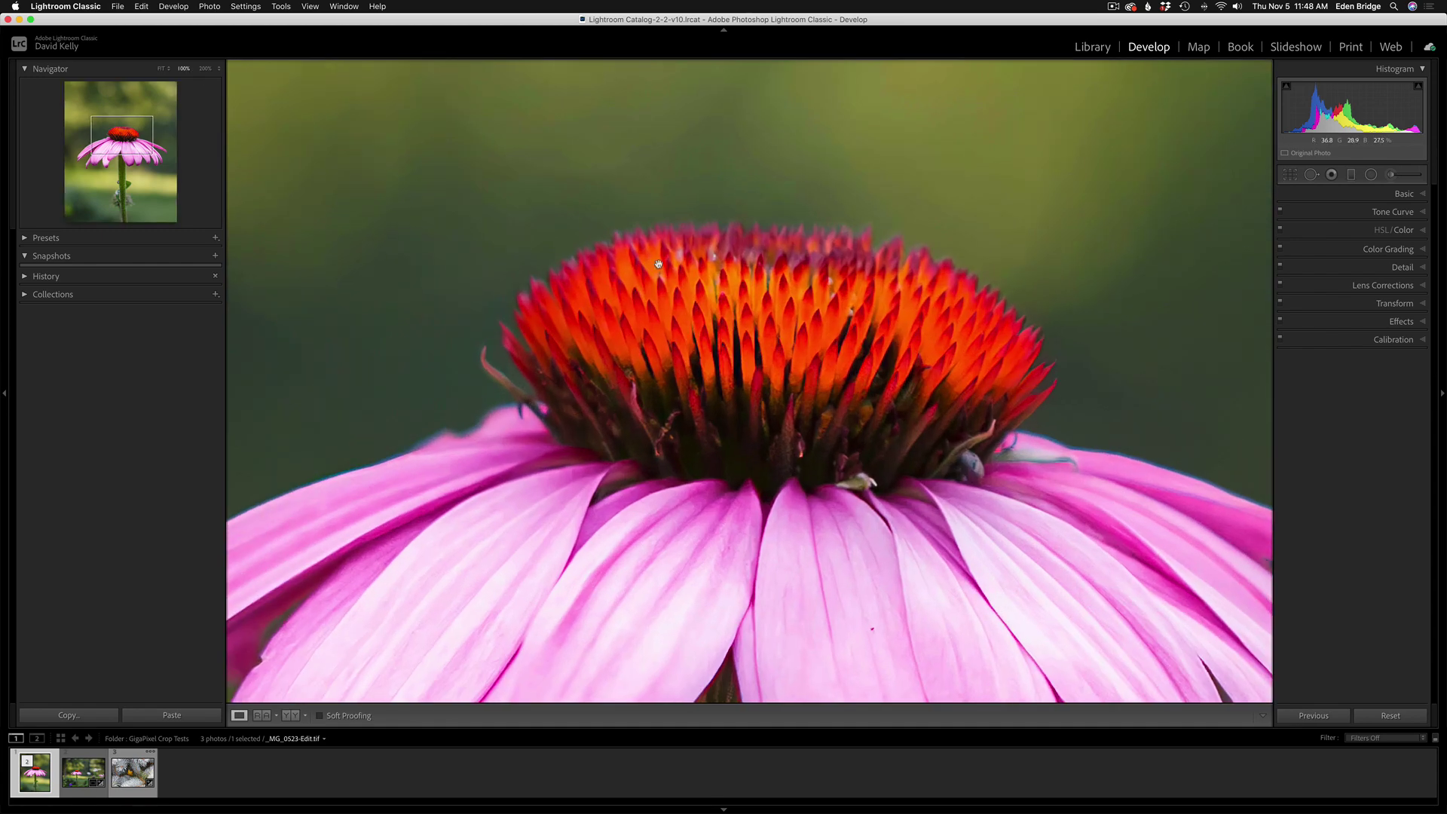
pyautogui.moveTo(781, 318); pyautogui.dragTo(776, 222)
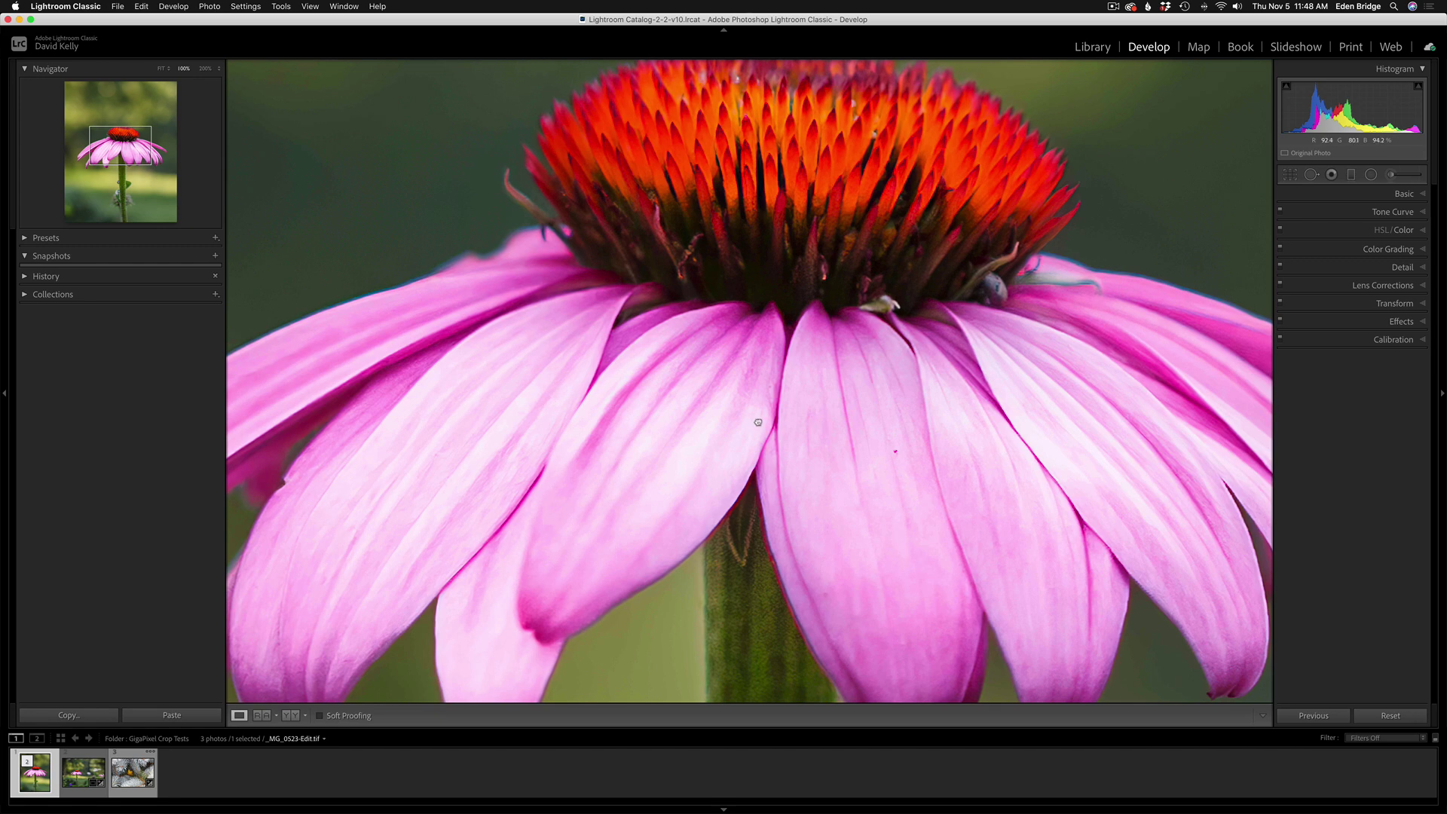
pyautogui.click(758, 423)
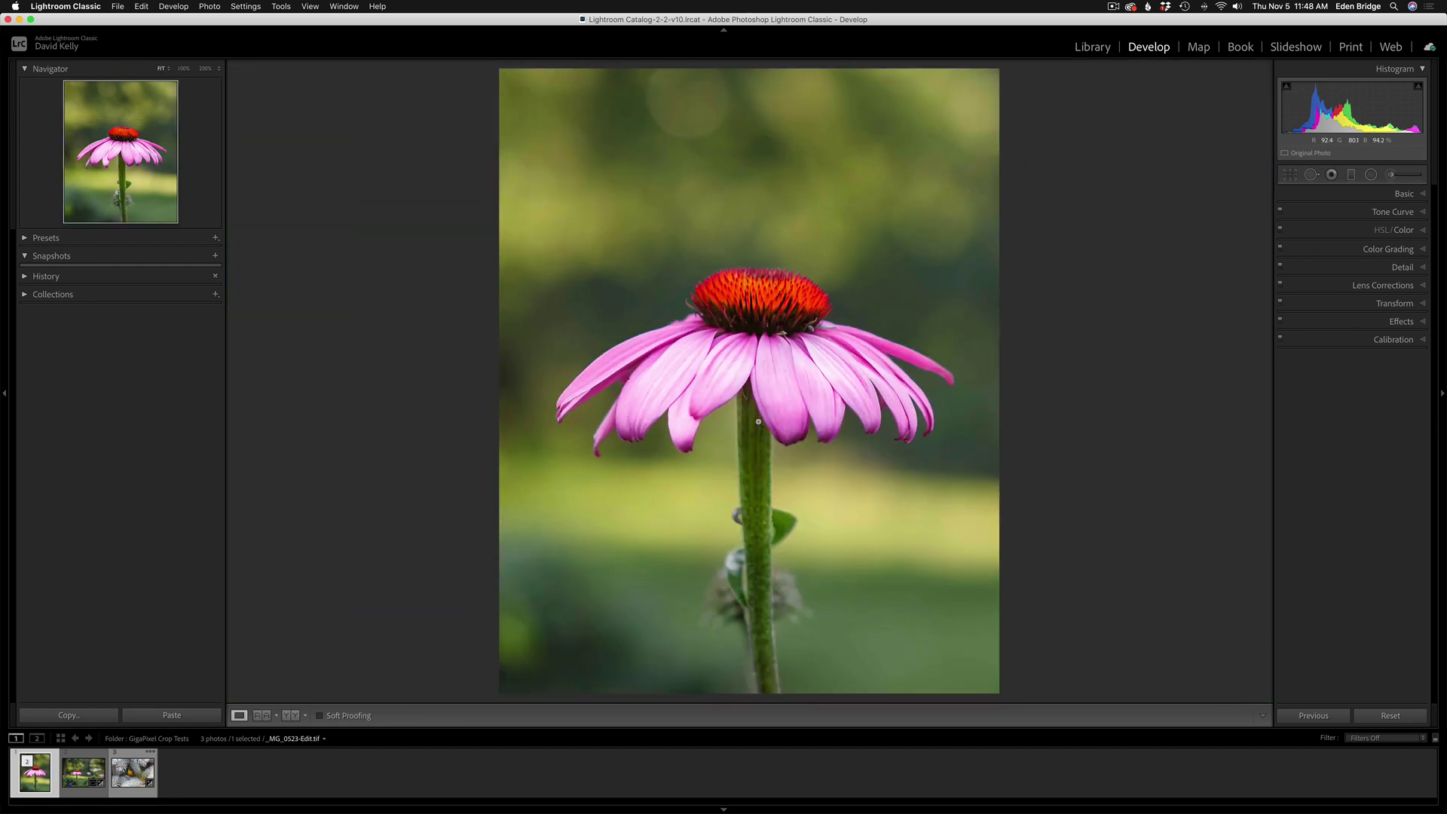
pyautogui.click(84, 773)
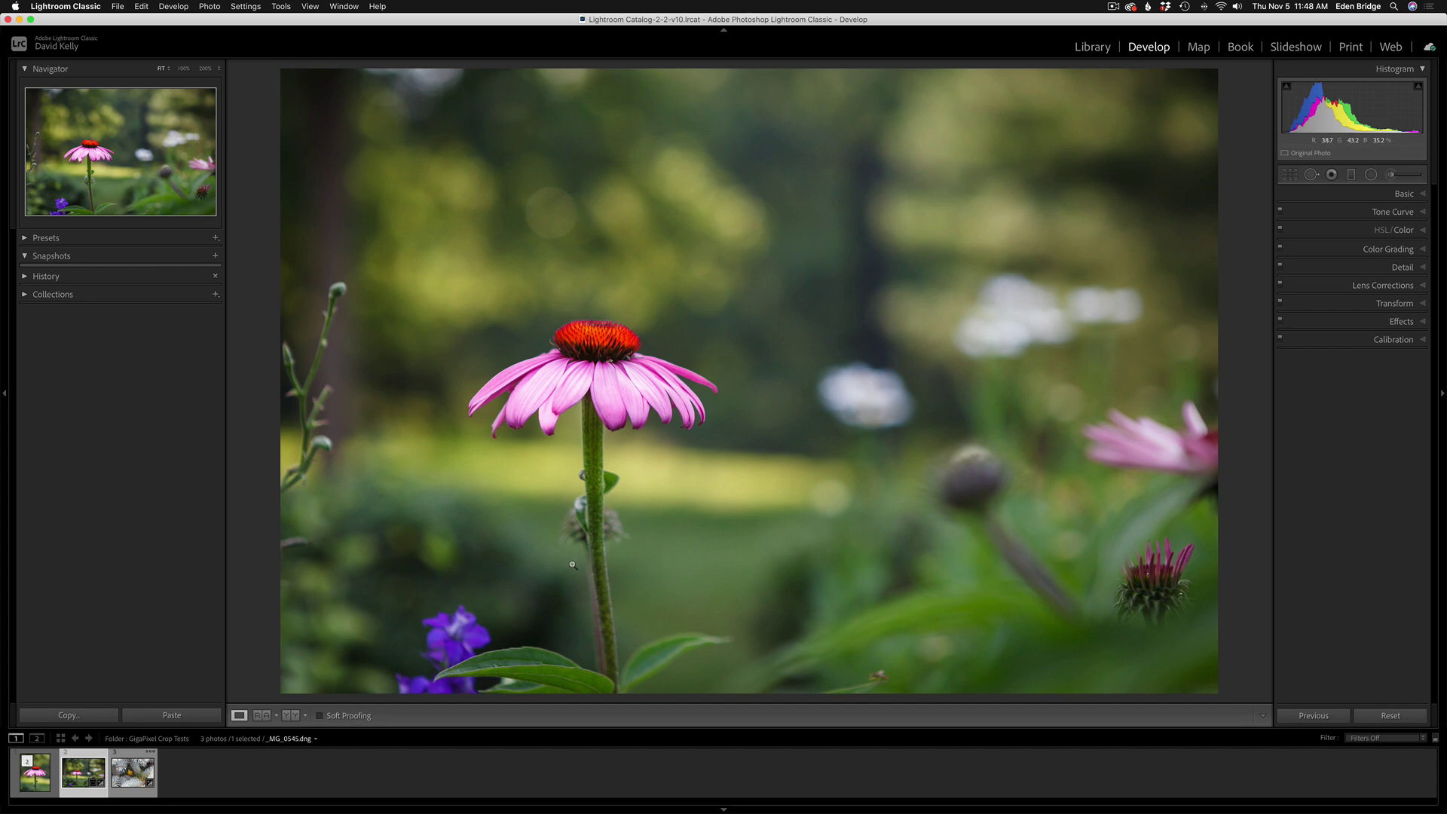
# Browse the coneflower edit and the _MG_0545-Edit.tif yellow flower crop, then return to _MG_0523.dng.
pyautogui.click(47, 780)
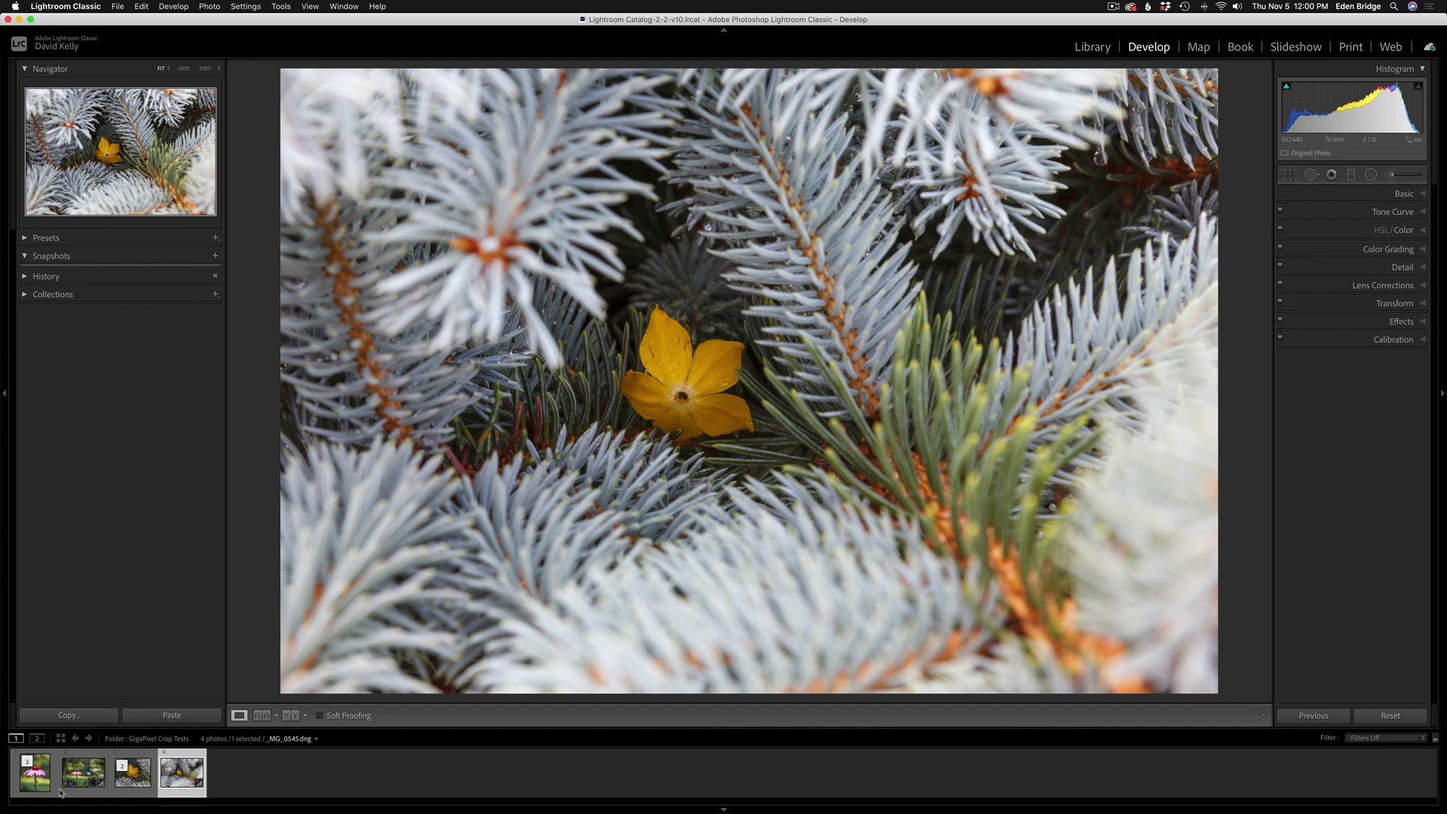
pyautogui.click(133, 773)
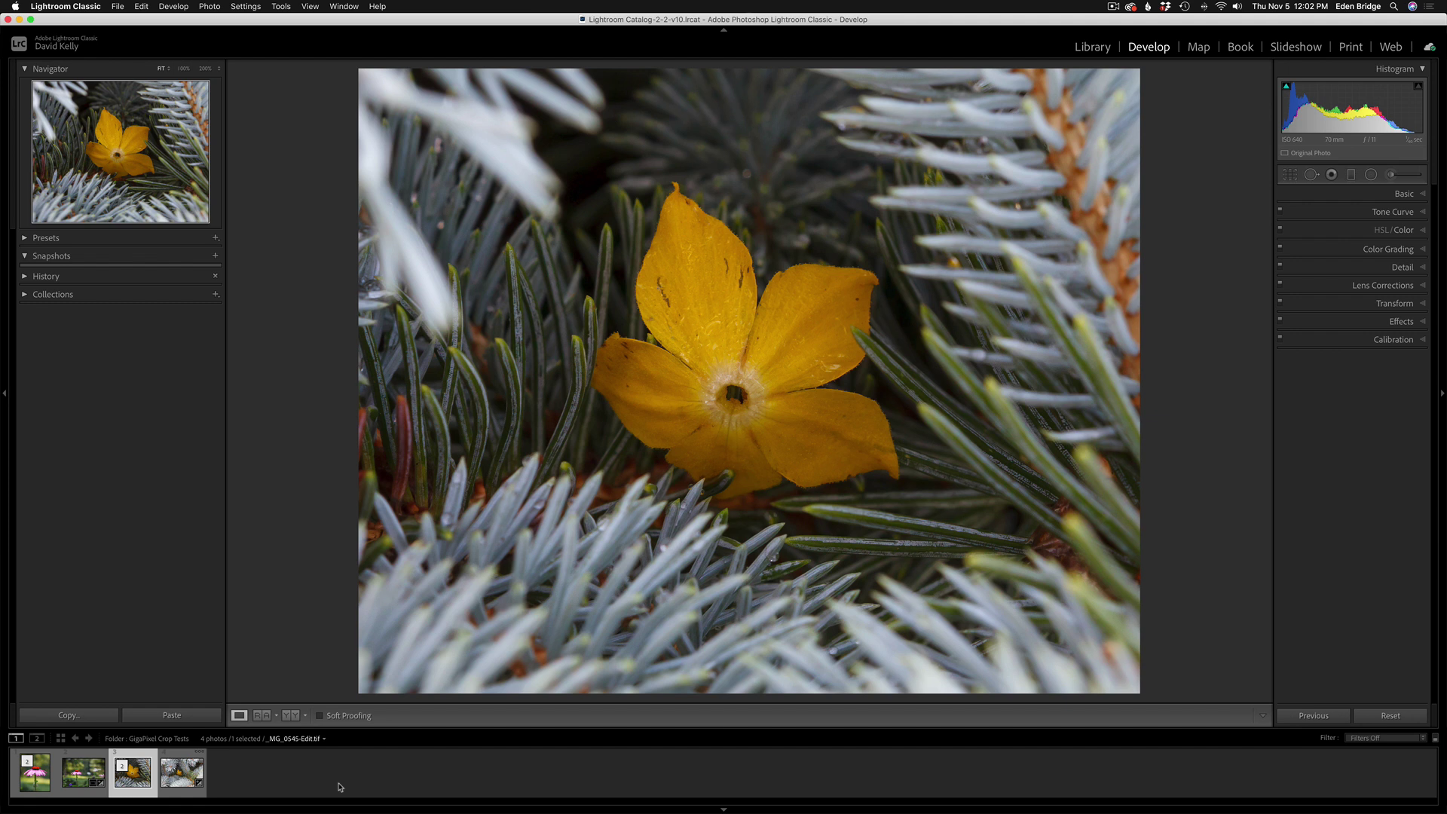
pyautogui.click(76, 777)
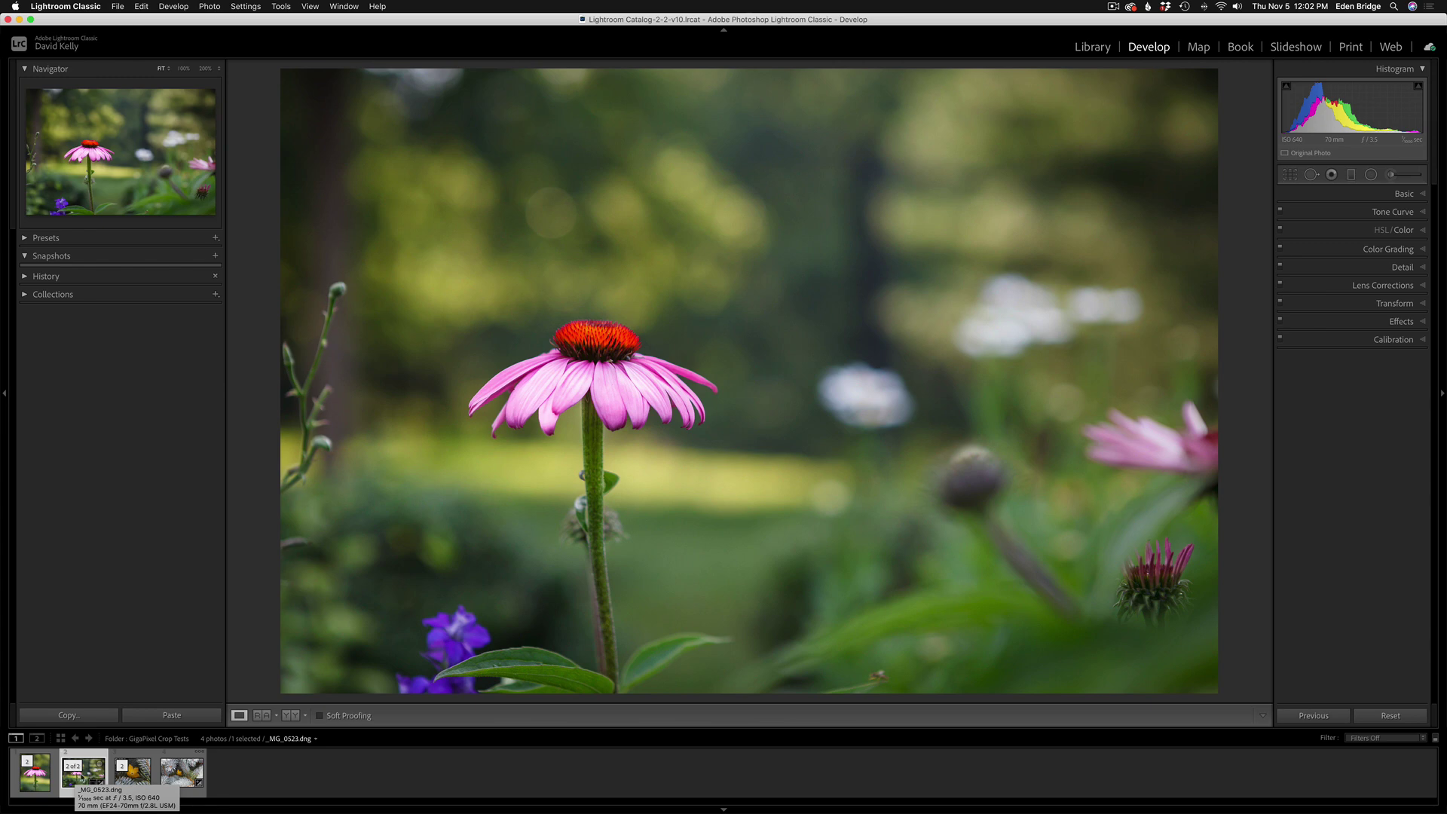
# View the portrait coneflower edit, the original spruce photo, then the cropped yellow flower edit.
pyautogui.click(32, 779)
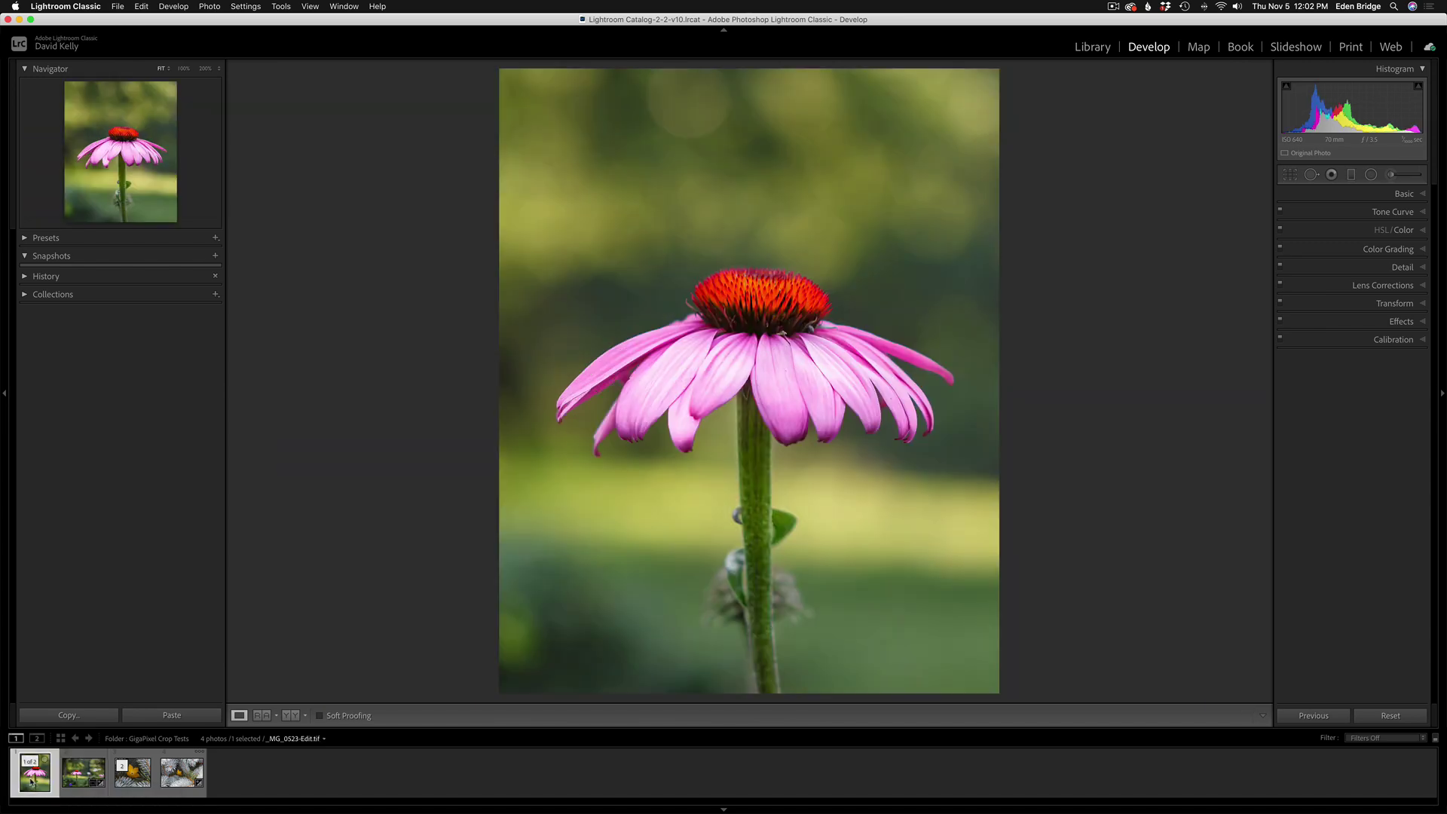
pyautogui.click(187, 778)
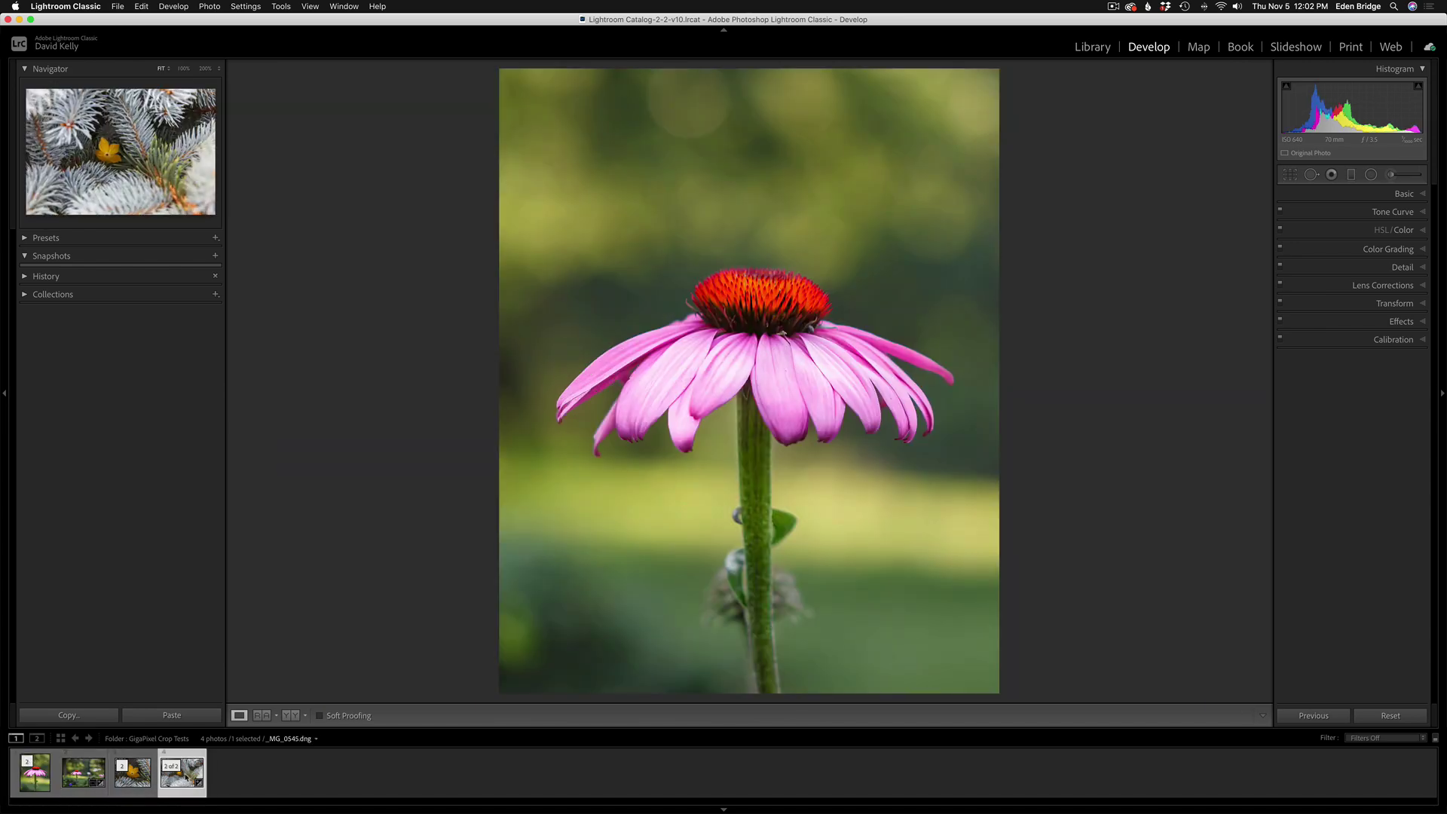
pyautogui.click(136, 777)
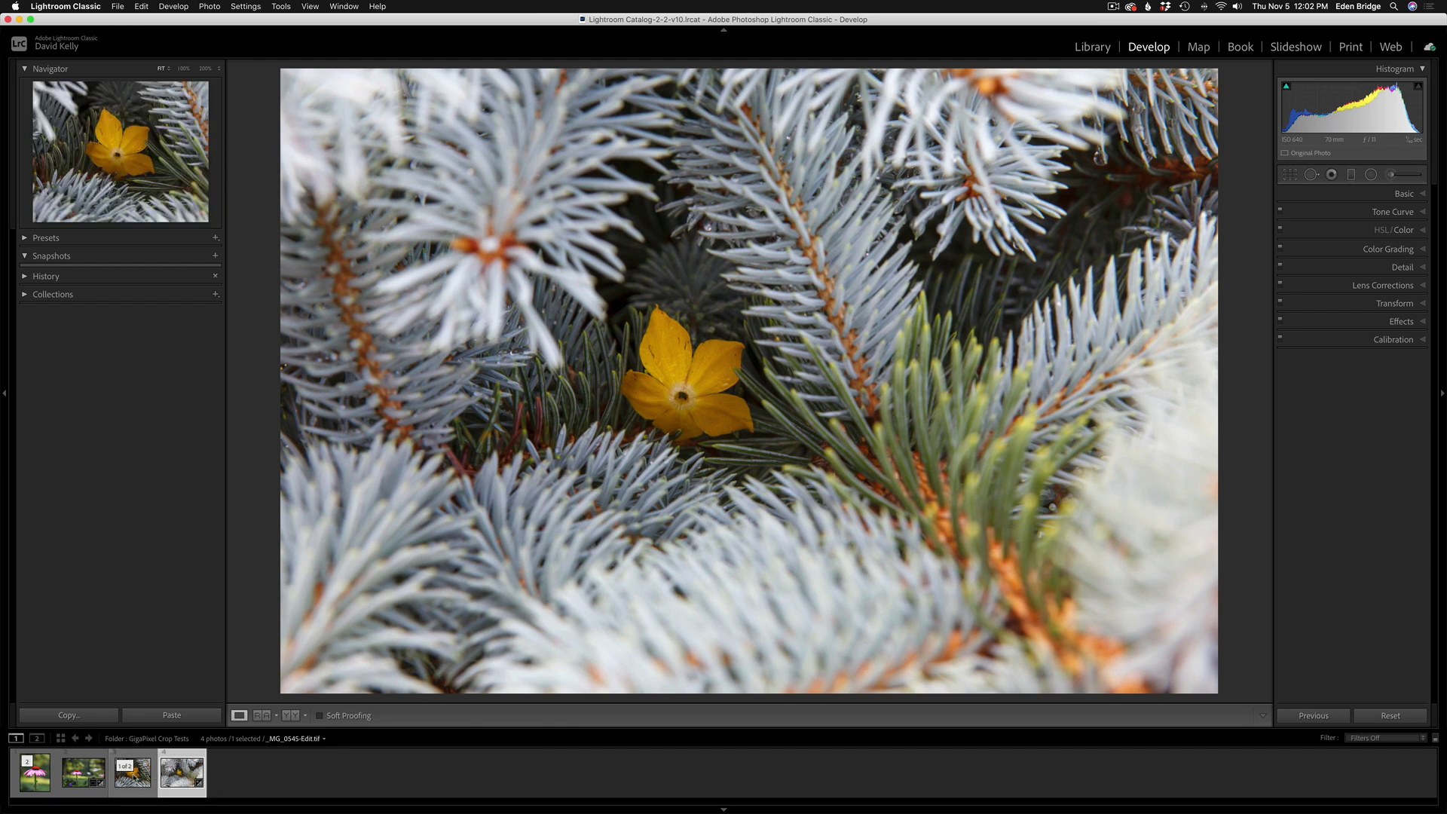